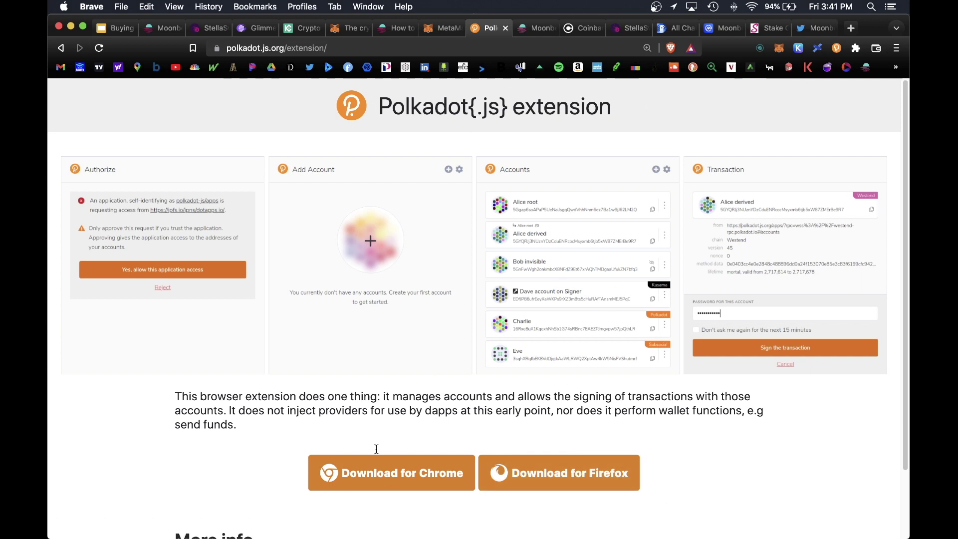
- View the Polkadot JS extension's accounts, then highlight the slide's instructions on installing the wallets, sending DOT and keeping a minimum of 1 DOT
{"action": "left_click", "coordinate": [837, 48]}
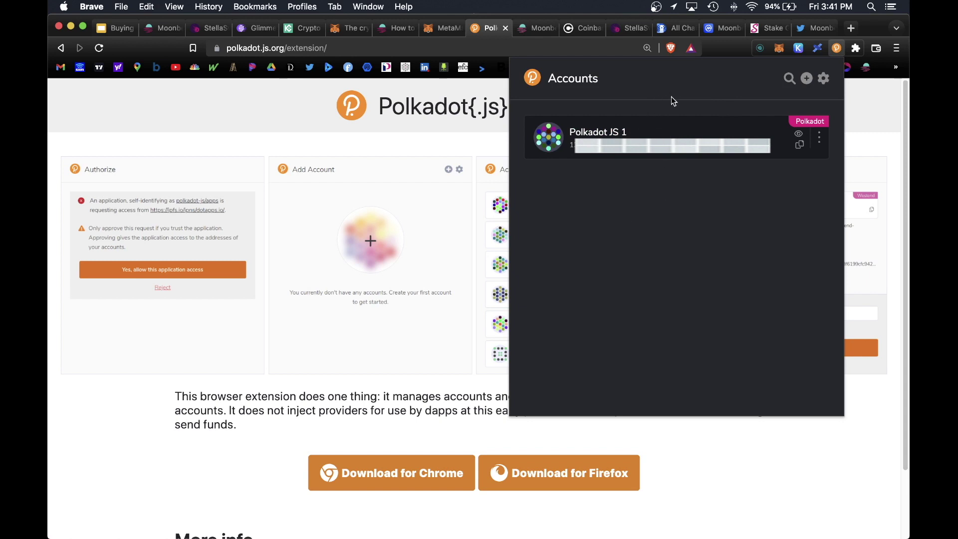
{"action": "left_click_drag", "start_coordinate": [223, 247], "coordinate": [563, 249]}
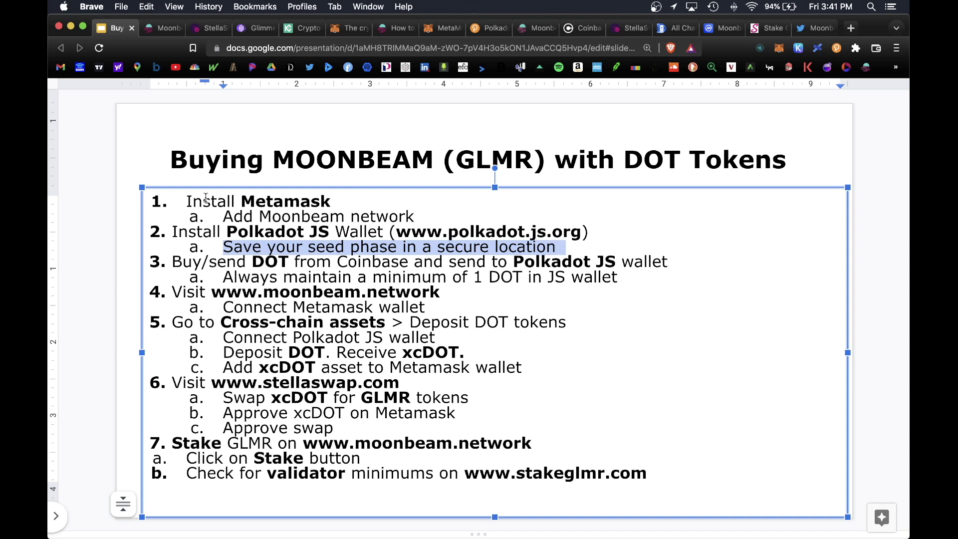
{"action": "left_click_drag", "start_coordinate": [236, 199], "coordinate": [355, 199]}
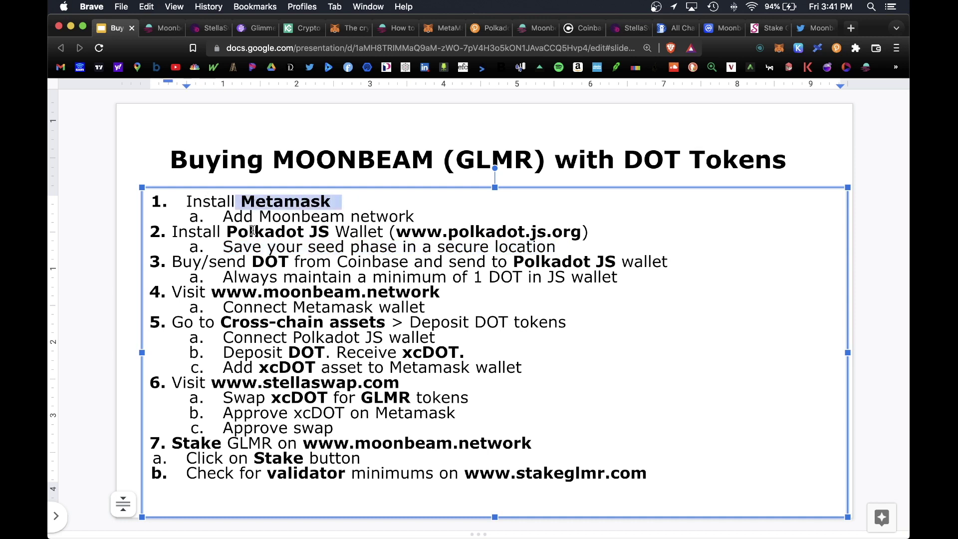
{"action": "left_click", "coordinate": [229, 231]}
{"action": "left_click_drag", "start_coordinate": [229, 231], "coordinate": [352, 233]}
{"action": "left_click_drag", "start_coordinate": [170, 262], "coordinate": [401, 256]}
{"action": "triple_click", "coordinate": [659, 257]}
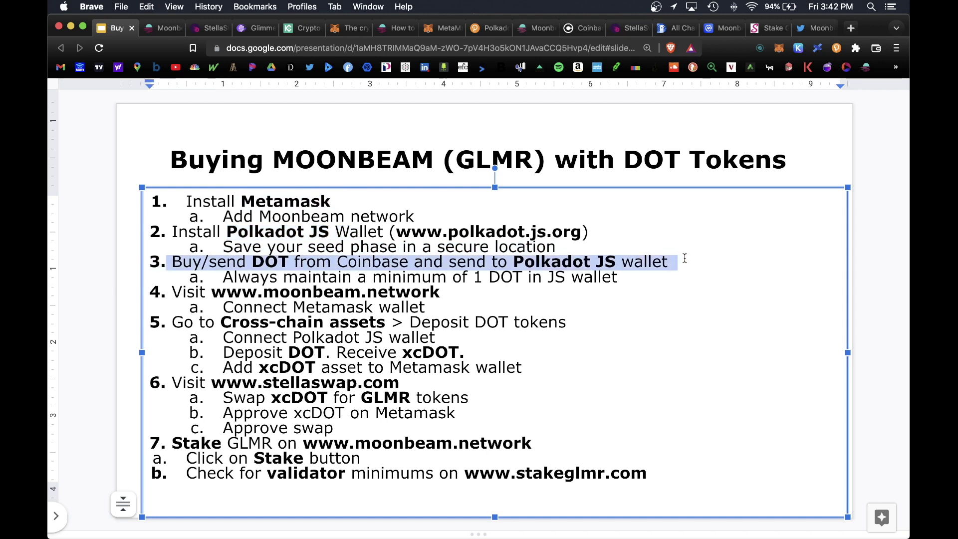
{"action": "left_click_drag", "start_coordinate": [225, 277], "coordinate": [673, 274]}
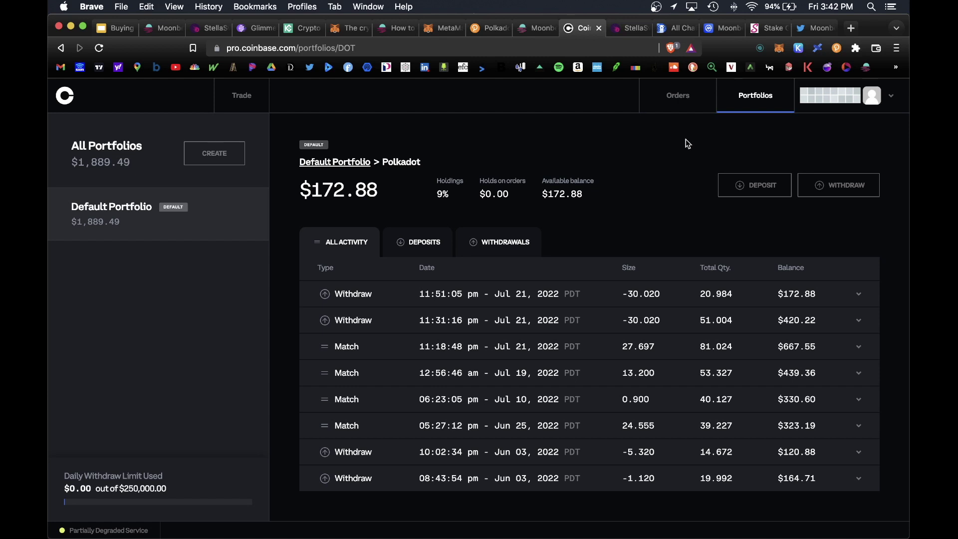
- Start a DOT withdrawal from Coinbase Pro to a crypto address, using the copied Polkadot JS 1 account address as the destination
{"action": "left_click", "coordinate": [820, 185]}
{"action": "left_click", "coordinate": [464, 423]}
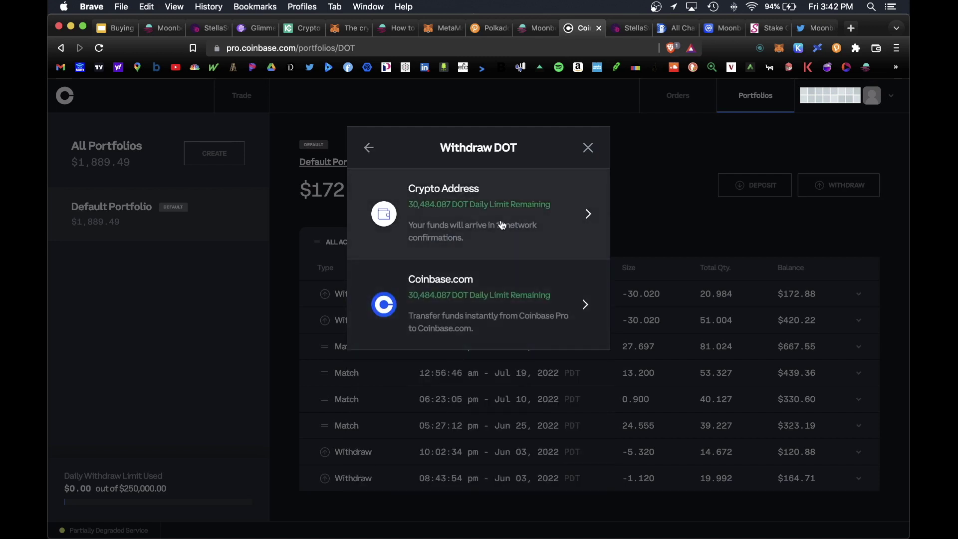
{"action": "left_click", "coordinate": [497, 223]}
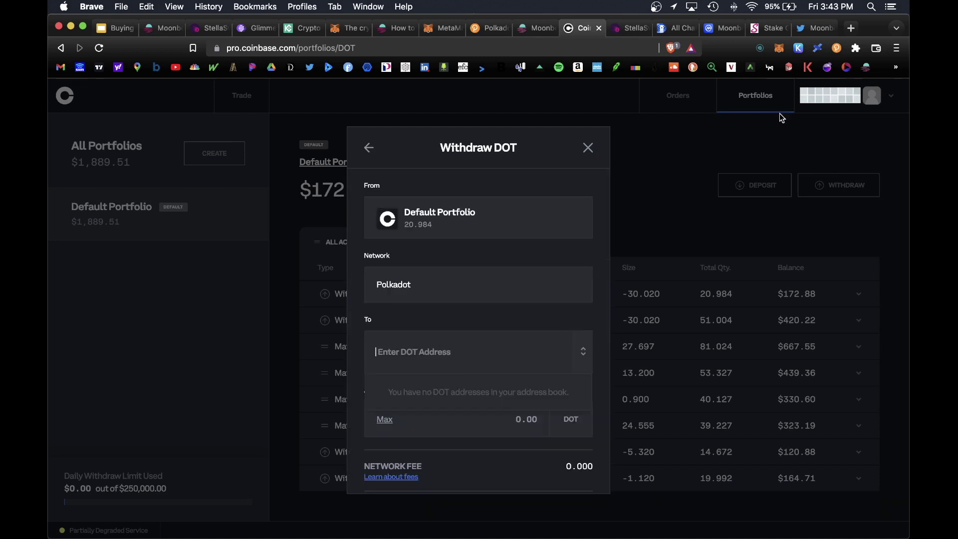
{"action": "left_click", "coordinate": [837, 50]}
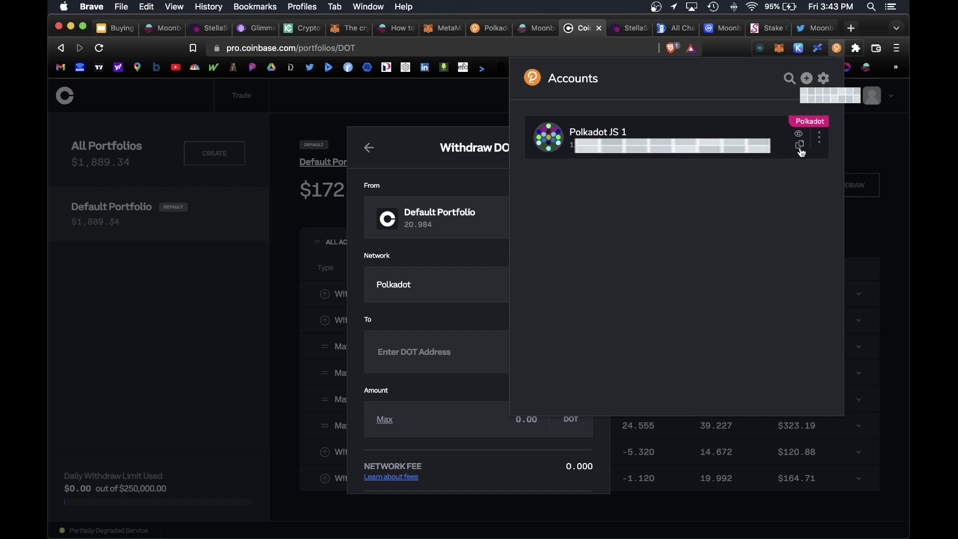
{"action": "left_click", "coordinate": [413, 355]}
{"action": "key", "text": "super+v"}
{"action": "key", "text": "Return"}
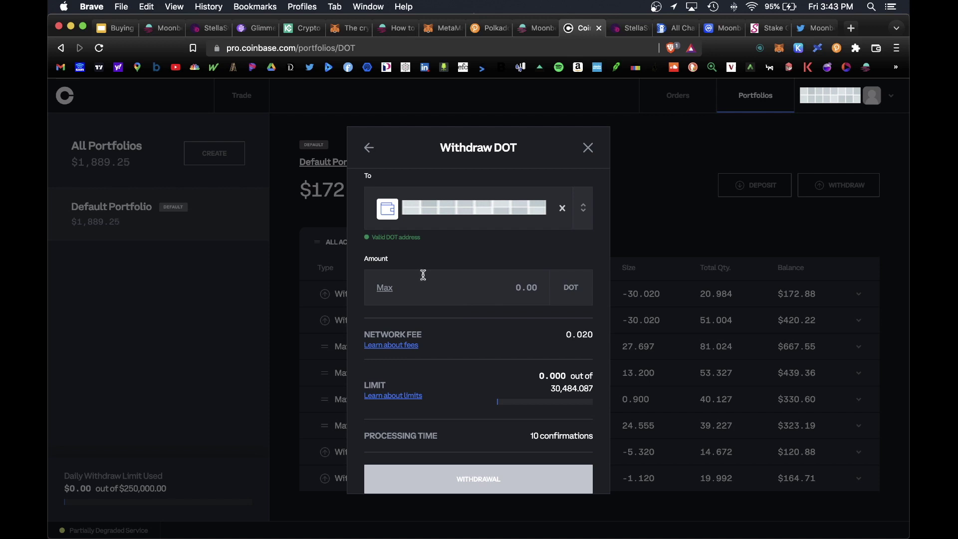
- Set the withdrawal amount to the maximum, 20.964 DOT, and submit the withdrawal
{"action": "left_click", "coordinate": [385, 288]}
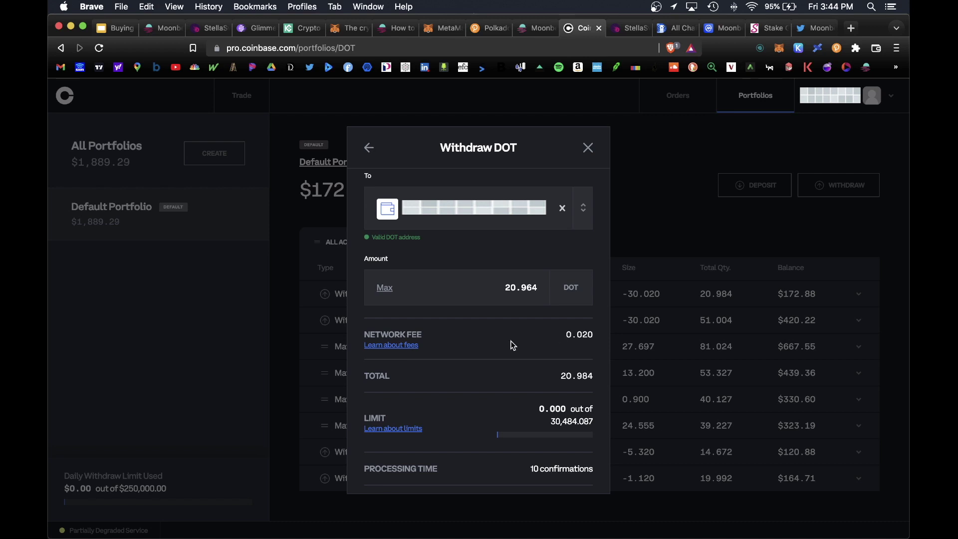
{"action": "scroll", "coordinate": [506, 373], "scroll_direction": "down", "scroll_amount": 2}
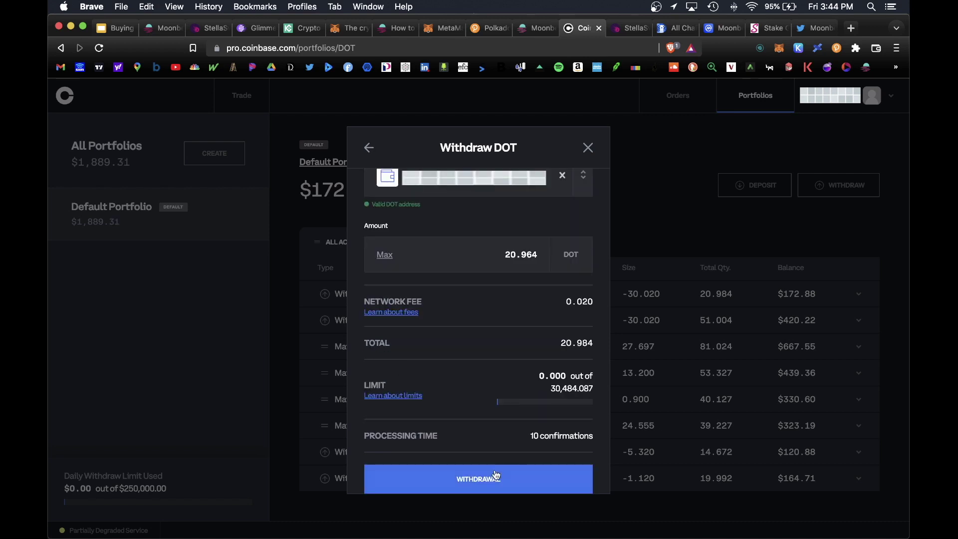
{"action": "left_click", "coordinate": [489, 484]}
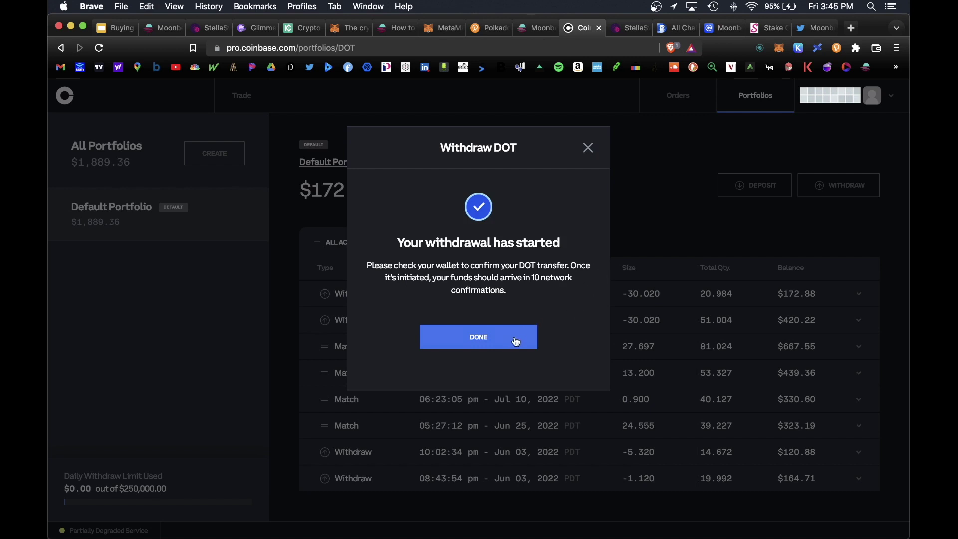
- Highlight the slide's polkadot.js.org address, open the hosted apps wallet from that site and check the DOT balance under My accounts
{"action": "key", "text": "super+1"}
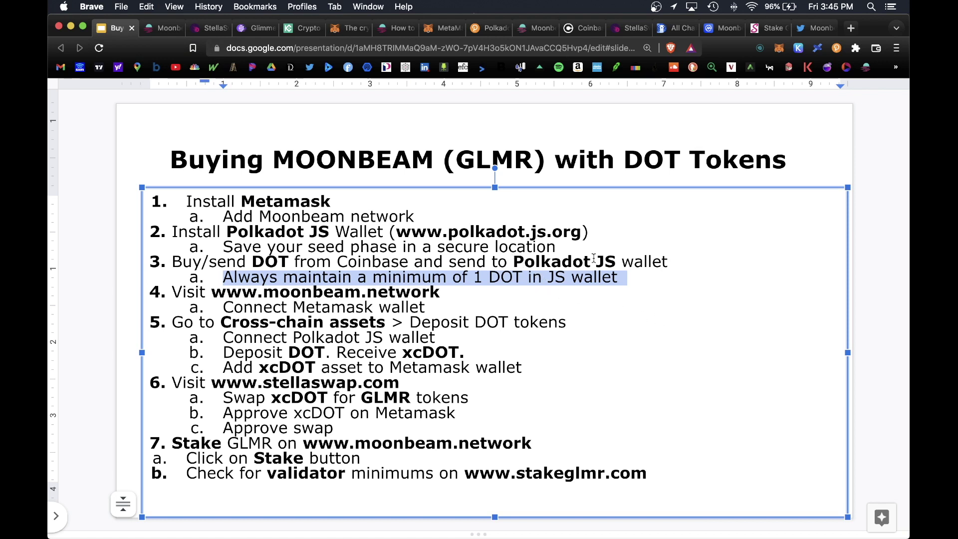
{"action": "left_click_drag", "start_coordinate": [394, 233], "coordinate": [587, 231]}
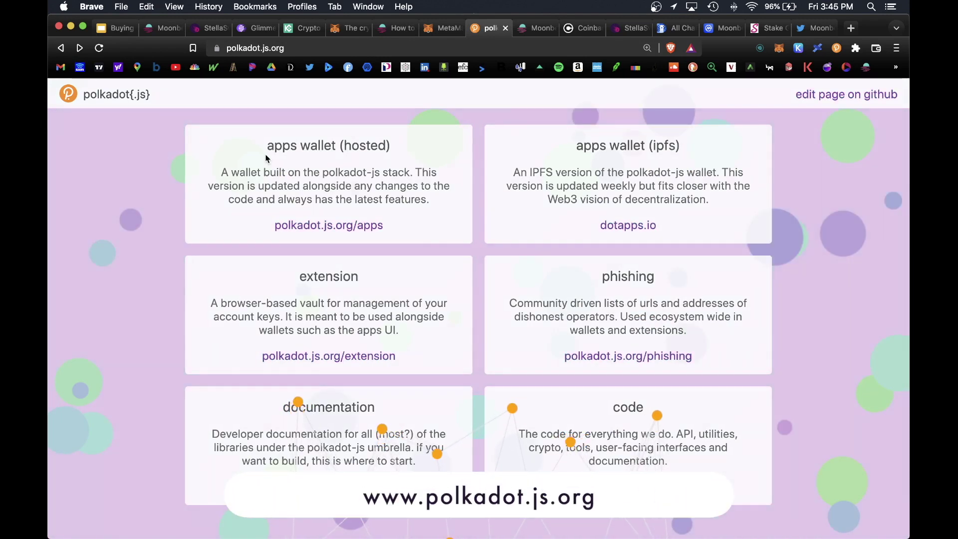
{"action": "left_click", "coordinate": [349, 228]}
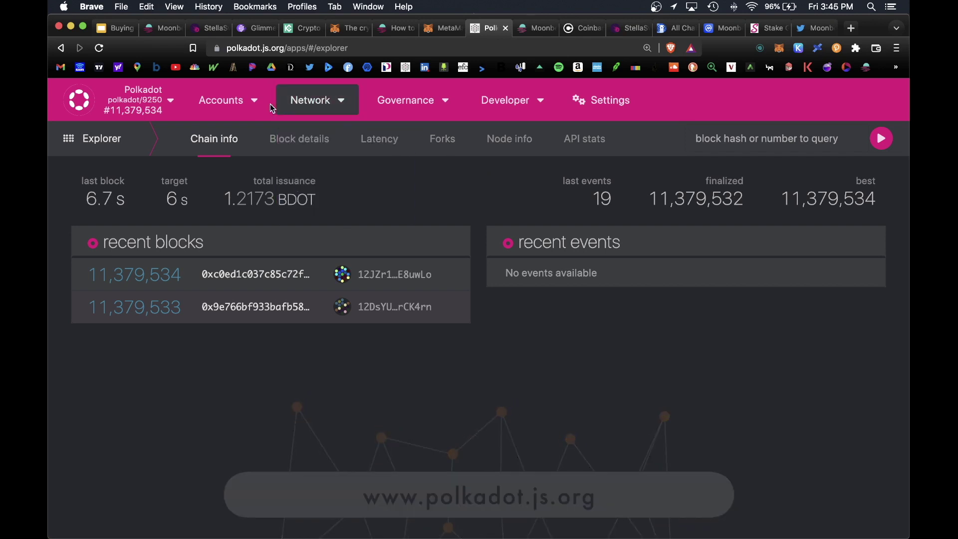
{"action": "mouse_move", "coordinate": [239, 102]}
{"action": "left_click", "coordinate": [237, 132]}
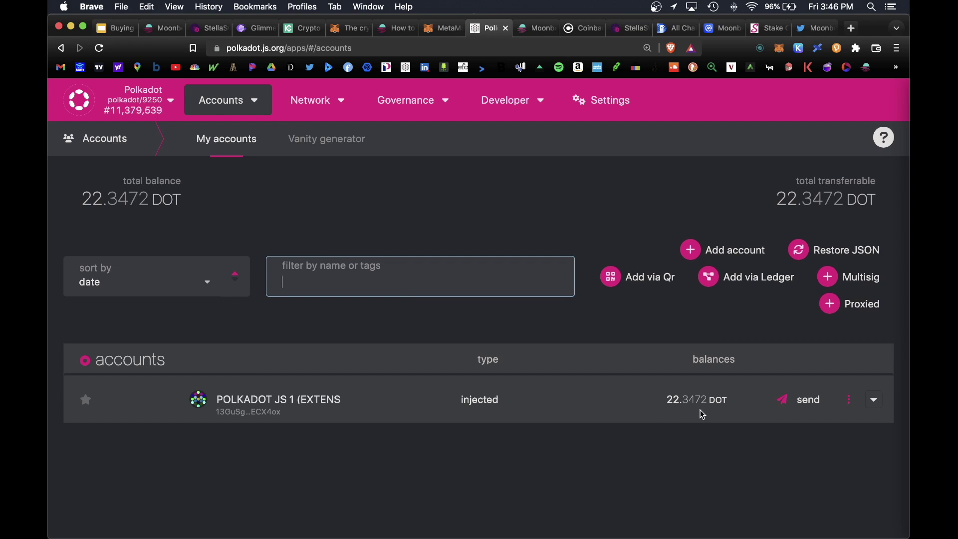
- Follow the slide's instruction to visit moonbeam.network, launch the Moonbeam app and connect the MetaMask wallet
{"action": "key", "text": "super+1"}
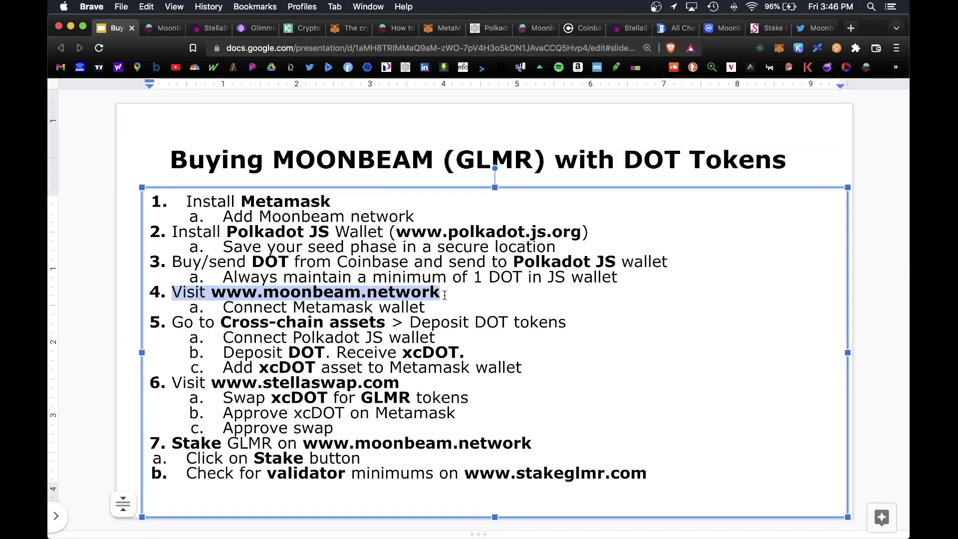
{"action": "left_click_drag", "start_coordinate": [445, 295], "coordinate": [445, 295]}
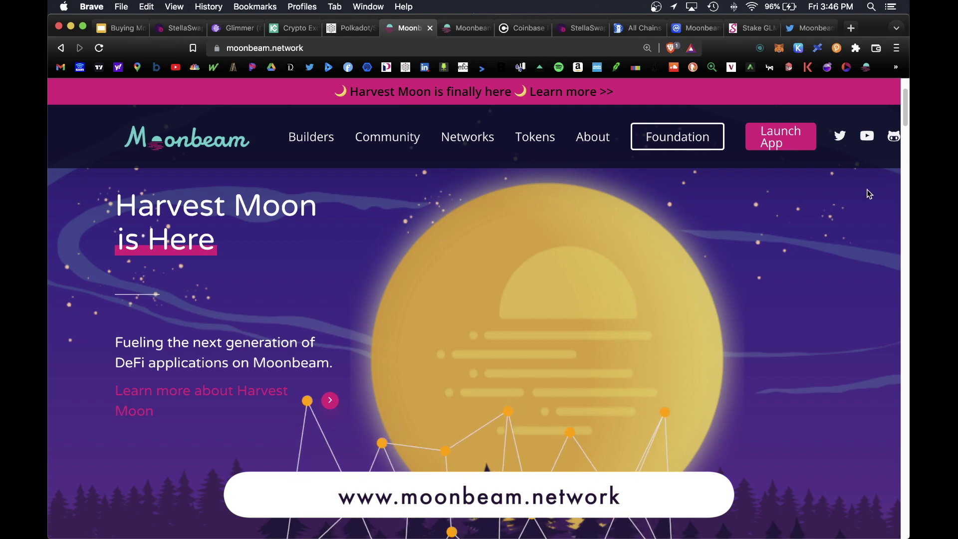
{"action": "left_click", "coordinate": [781, 142]}
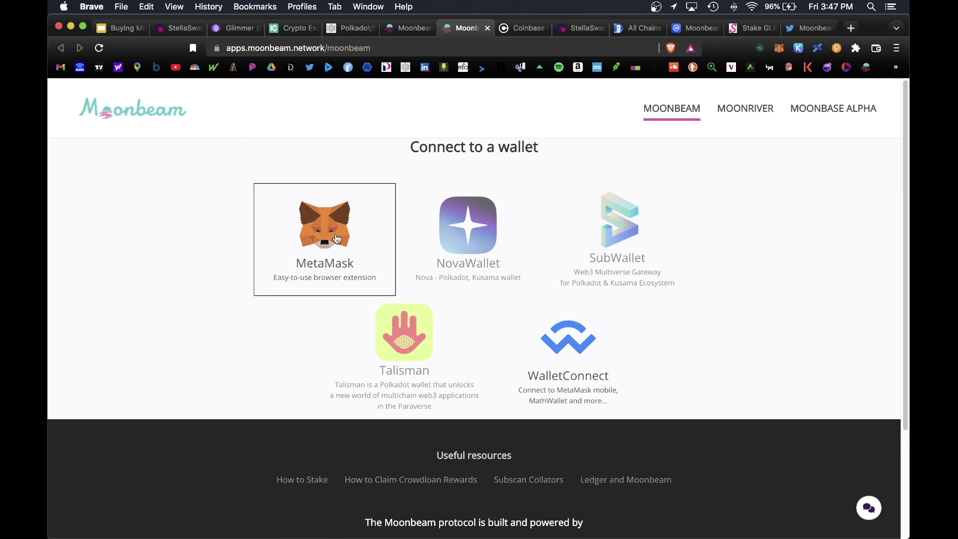
{"action": "left_click", "coordinate": [336, 233]}
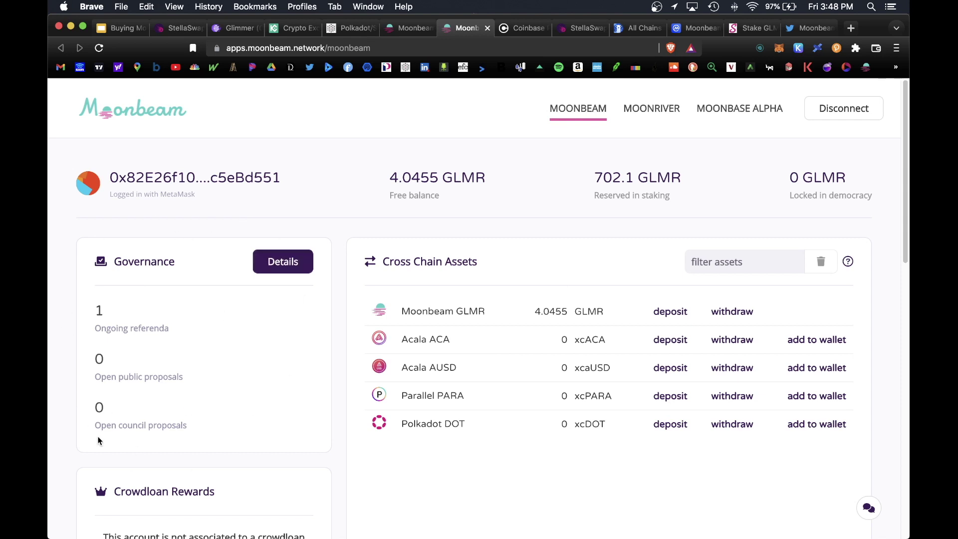
- Look over the dashboard's staking delegations and rewards, then highlight the slide's instruction on depositing DOT through cross-chain assets
{"action": "scroll", "coordinate": [432, 388], "scroll_direction": "down", "scroll_amount": 10}
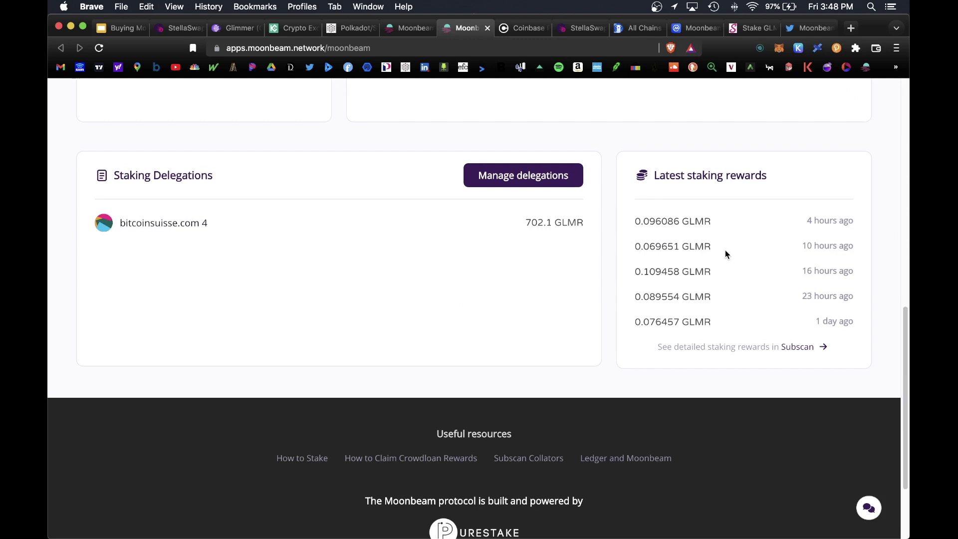
{"action": "key", "text": "super+1"}
{"action": "left_click_drag", "start_coordinate": [168, 322], "coordinate": [573, 319]}
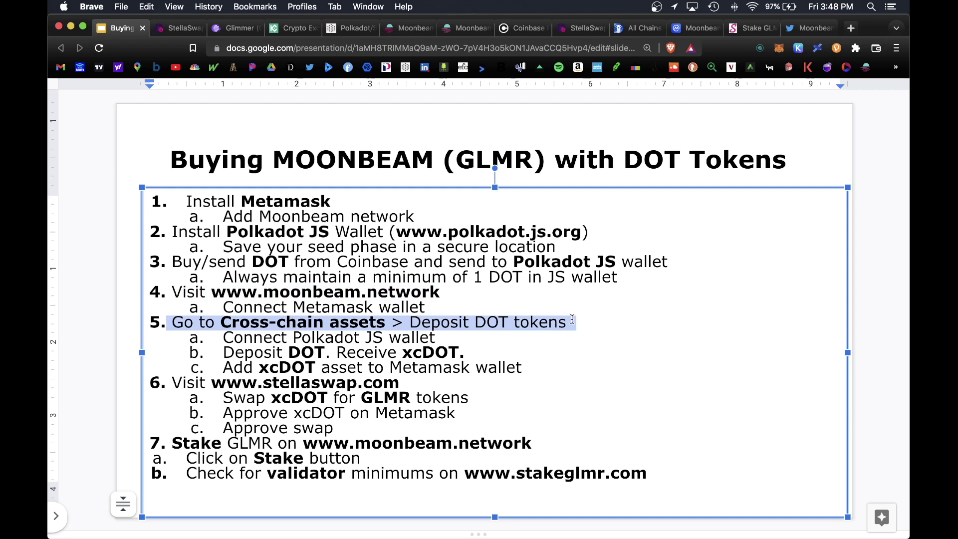
- Open the deposit form for Polkadot DOT in the Moonbeam app's Cross Chain Assets and connect the Polkadot{.js} extension
{"action": "key", "text": "super+6"}
{"action": "scroll", "coordinate": [609, 423], "scroll_direction": "up", "scroll_amount": 10}
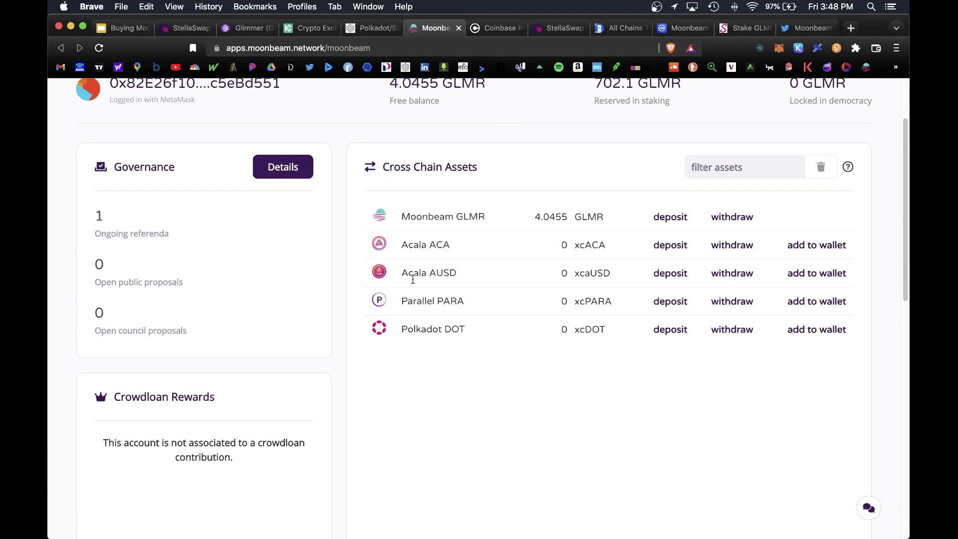
{"action": "left_click", "coordinate": [674, 330]}
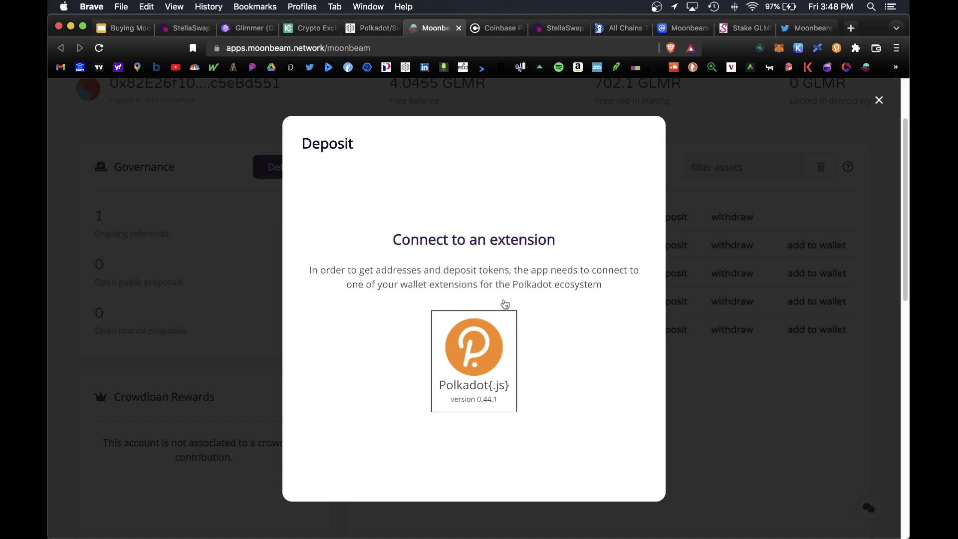
{"action": "left_click", "coordinate": [491, 366]}
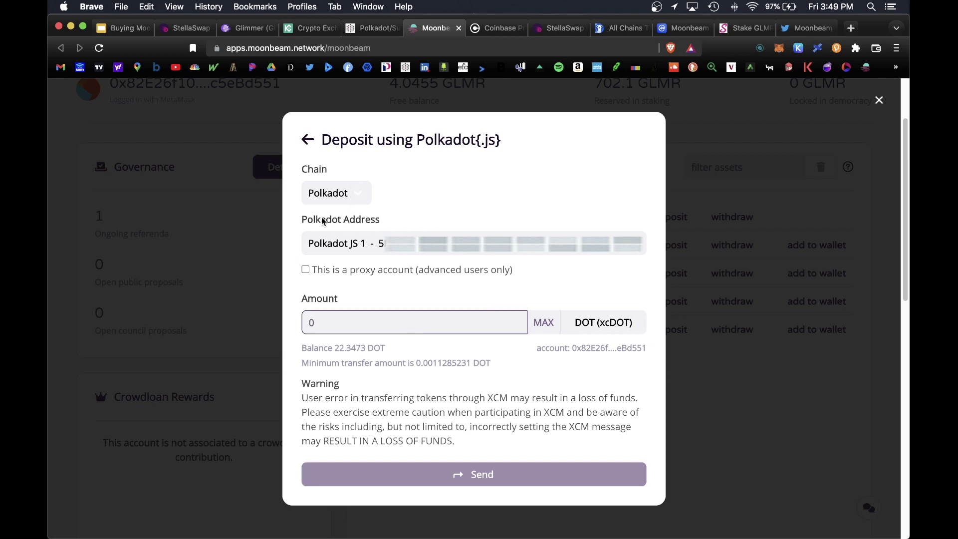
- Set the deposit amount to 21 DOT from the Polkadot JS 1 account and send it to Moonbeam
{"action": "left_click", "coordinate": [835, 50]}
{"action": "left_click", "coordinate": [362, 313]}
{"action": "type", "text": "21.3293090892"}
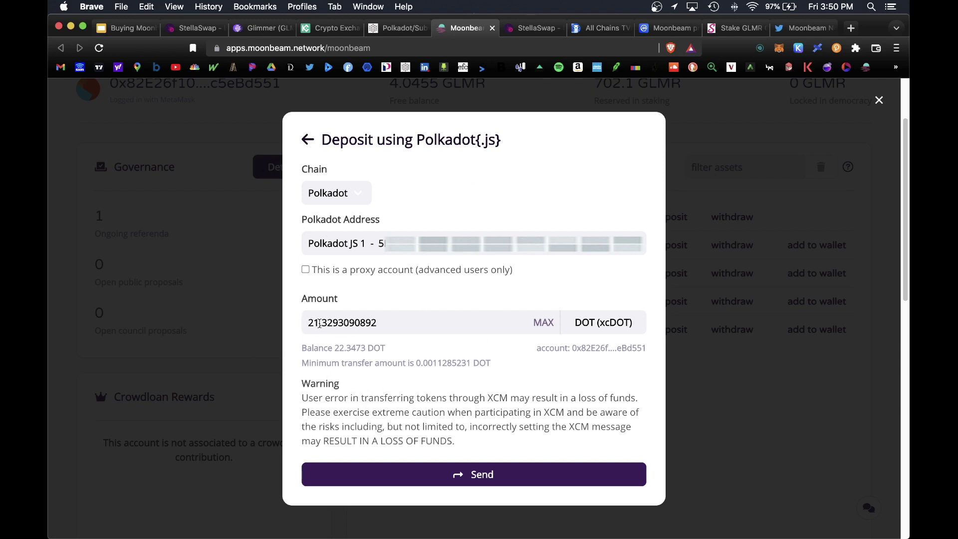
{"action": "left_click_drag", "start_coordinate": [318, 325], "coordinate": [464, 324]}
{"action": "key", "text": "BackSpace"}
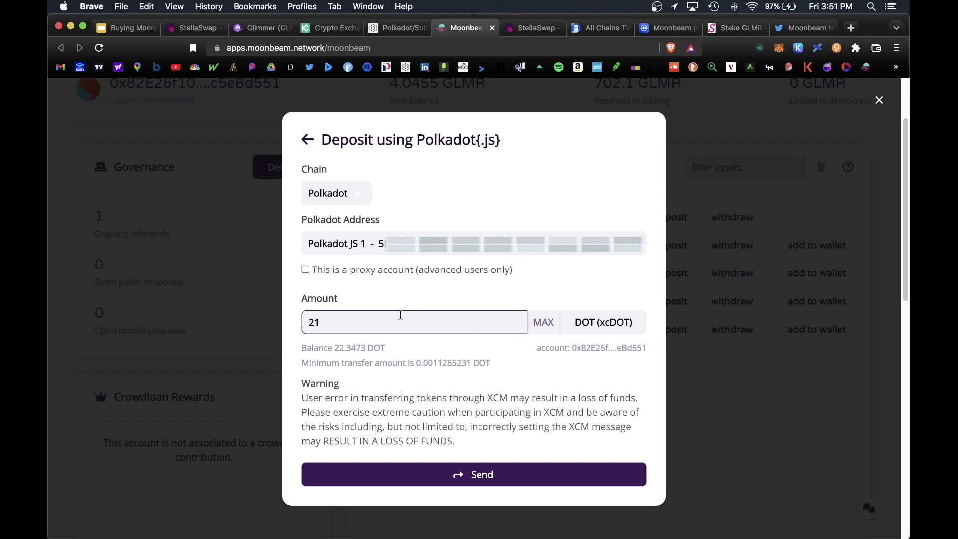
{"action": "left_click", "coordinate": [474, 475]}
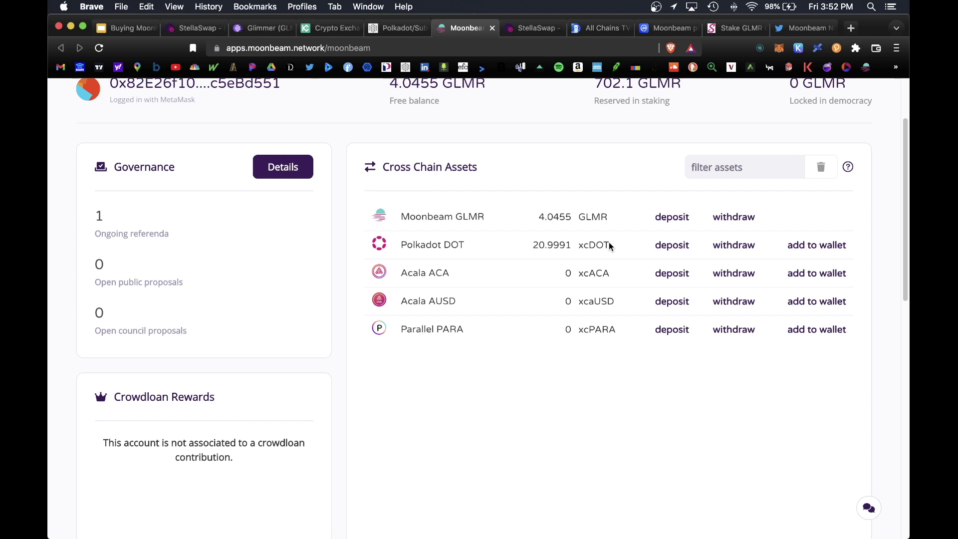
- Highlight the slide's instructions on depositing DOT to receive xcDOT and adding the xcDOT asset to the MetaMask wallet
{"action": "key", "text": "super+1"}
{"action": "left_click_drag", "start_coordinate": [223, 338], "coordinate": [464, 352]}
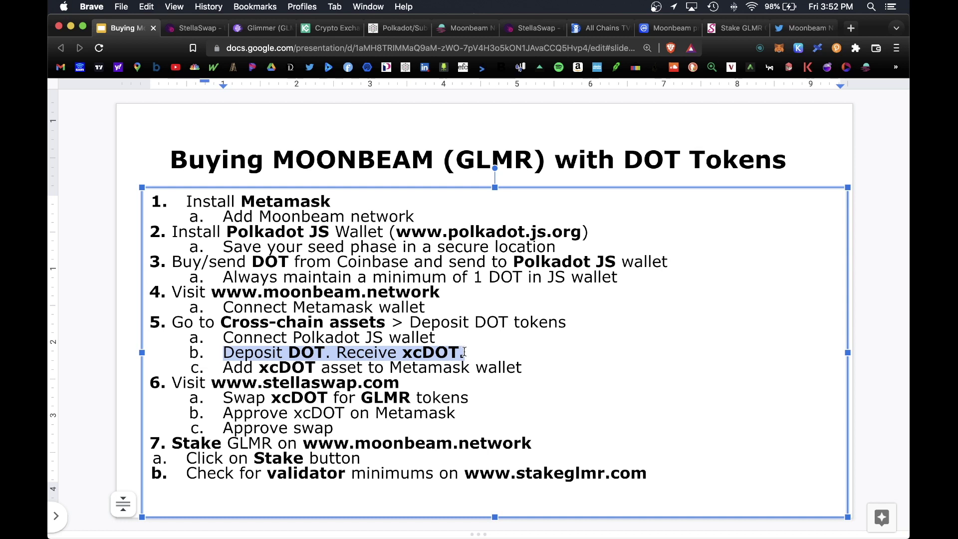
{"action": "left_click_drag", "start_coordinate": [223, 368], "coordinate": [527, 373]}
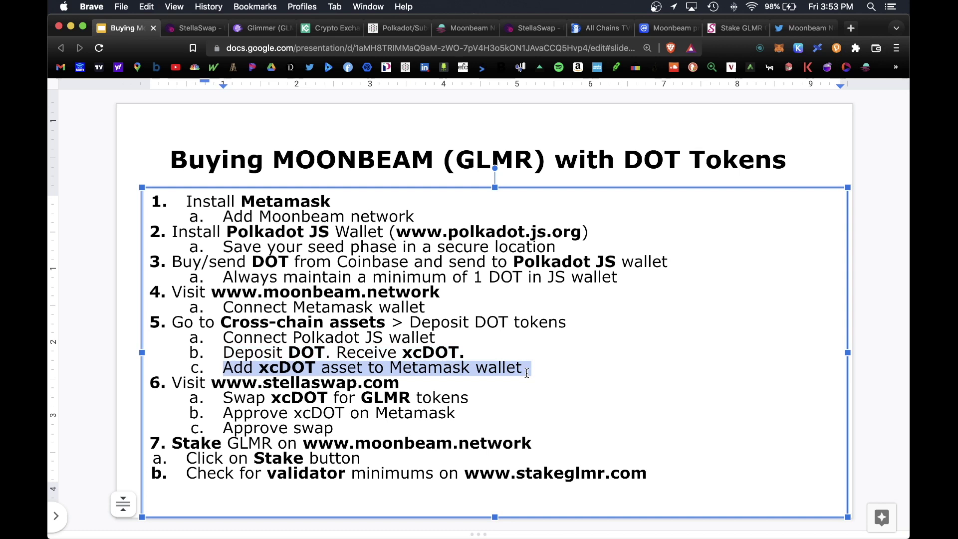
- Add the Polkadot xcDOT asset from Moonbeam's Cross Chain Assets to MetaMask and check the wallet's asset list for it
{"action": "left_click", "coordinate": [459, 28]}
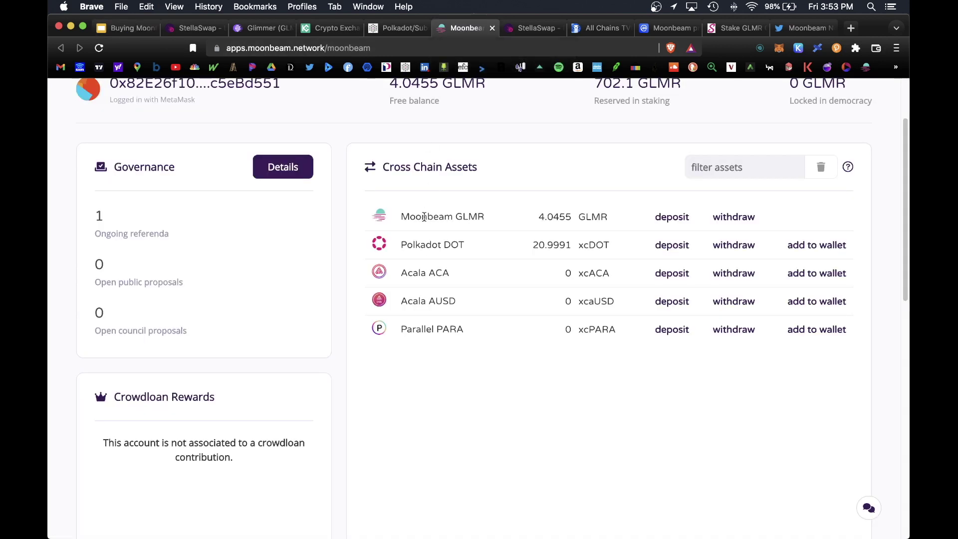
{"action": "left_click", "coordinate": [818, 246]}
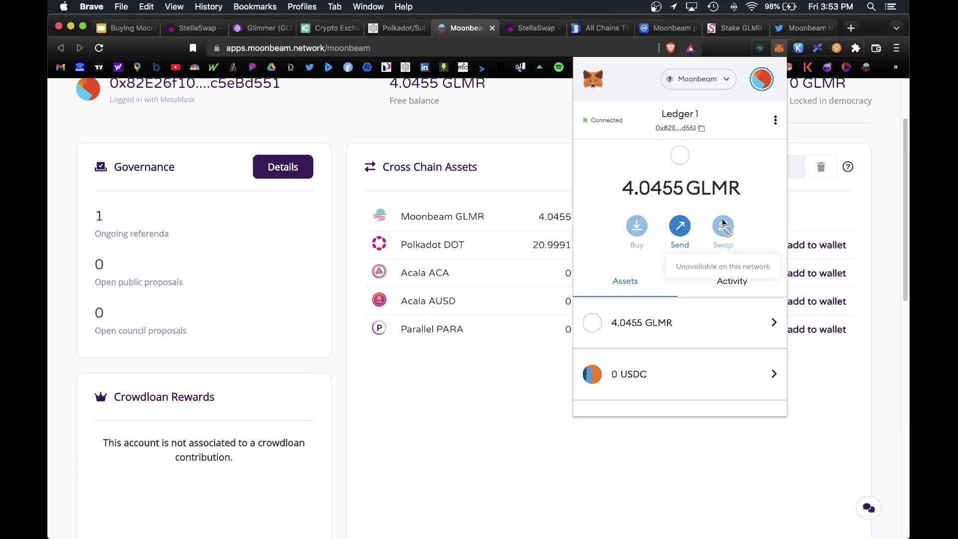
{"action": "scroll", "coordinate": [706, 262], "scroll_direction": "down", "scroll_amount": 4}
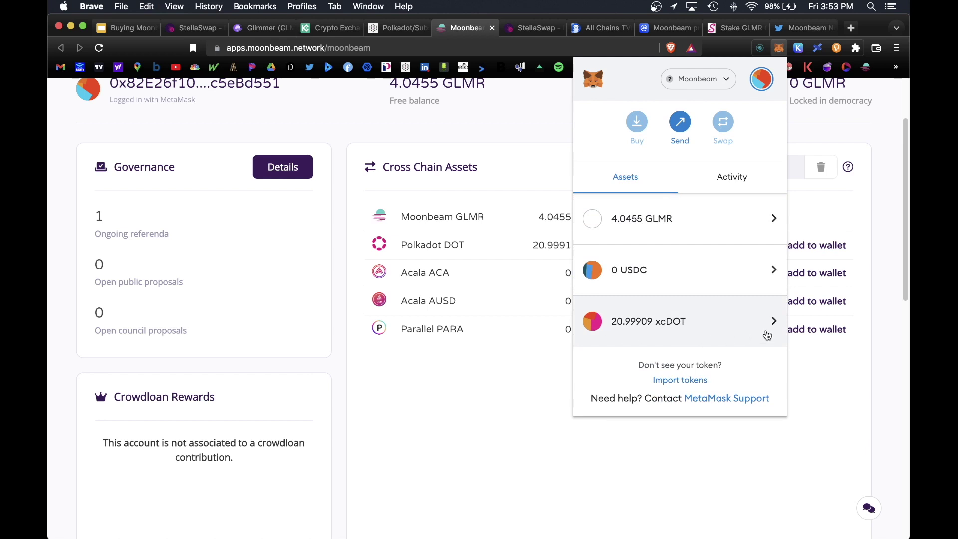
- Return to the Moonbeam slide and highlight its instruction to swap xcDOT for GLMR tokens
{"action": "key", "text": "super+1"}
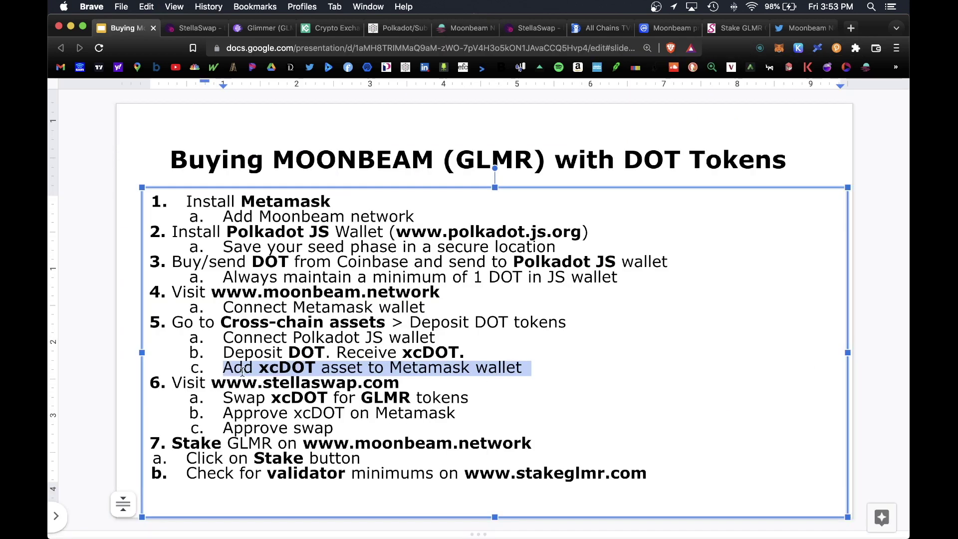
{"action": "left_click_drag", "start_coordinate": [224, 398], "coordinate": [476, 401]}
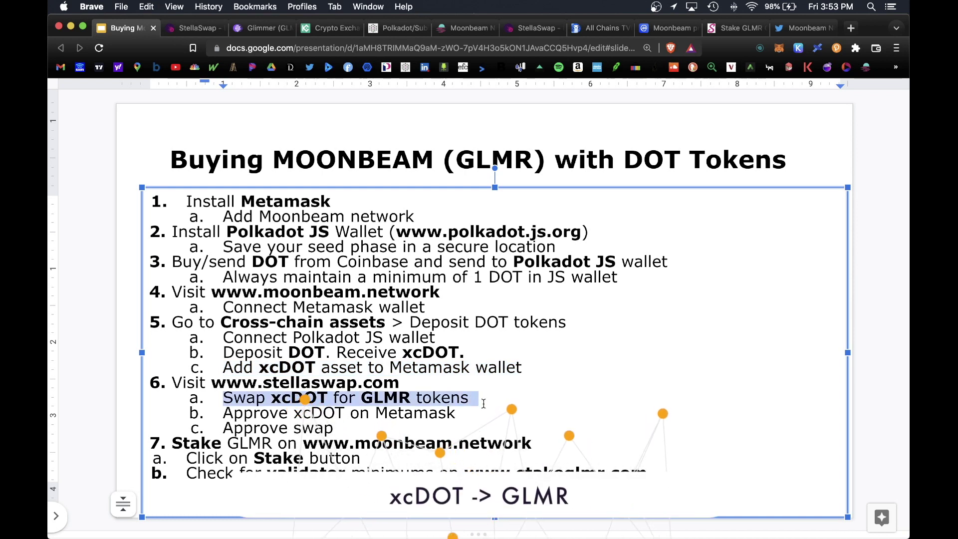
- Launch the StellaSwap app from stellaswap.com and highlight the slide's instruction to swap xcDOT for GLMR tokens
{"action": "left_click_drag", "start_coordinate": [213, 384], "coordinate": [400, 391]}
{"action": "left_click", "coordinate": [272, 407]}
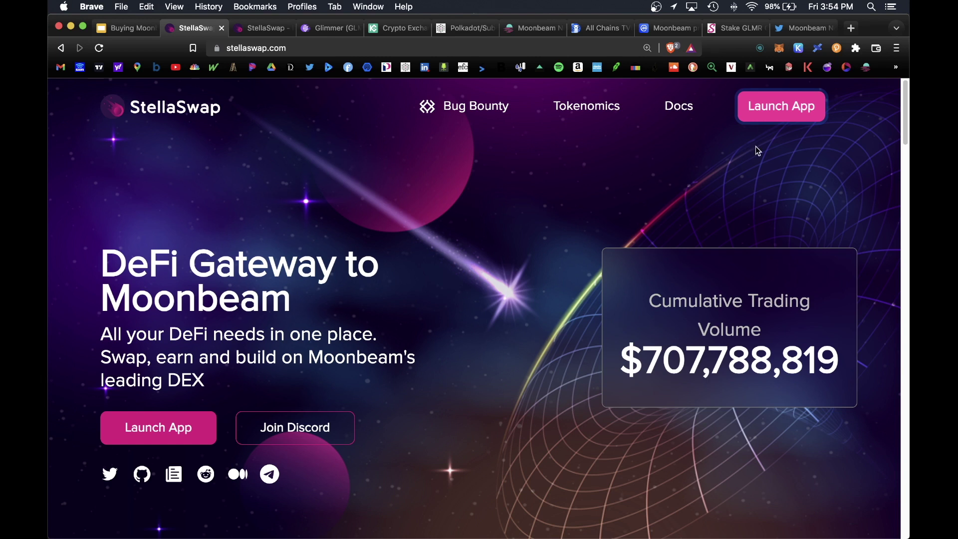
{"action": "left_click", "coordinate": [781, 111]}
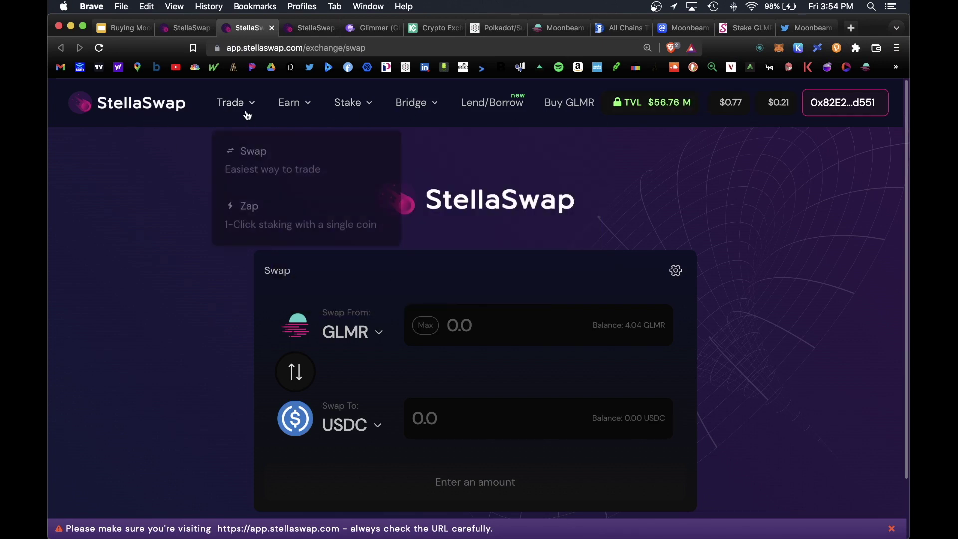
{"action": "mouse_move", "coordinate": [406, 109]}
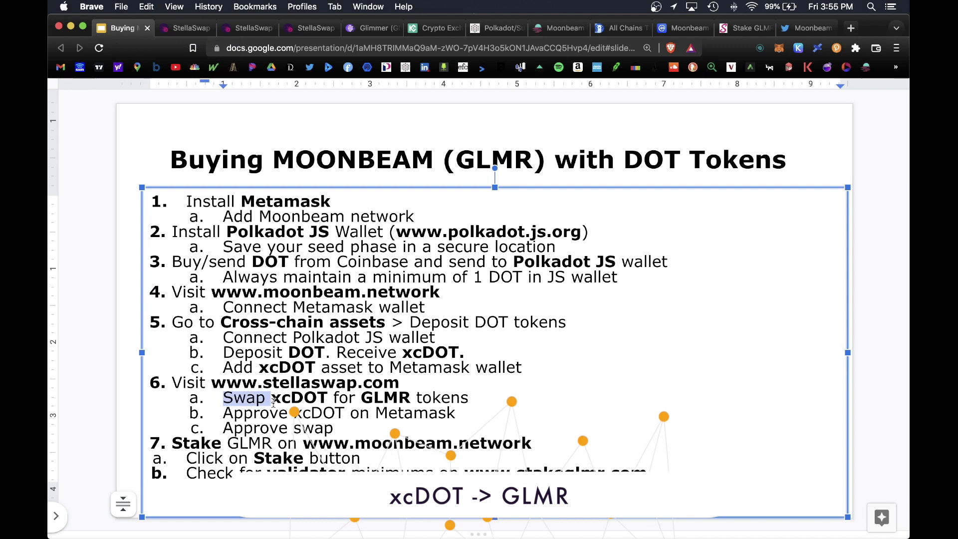
{"action": "left_click_drag", "start_coordinate": [223, 398], "coordinate": [472, 399]}
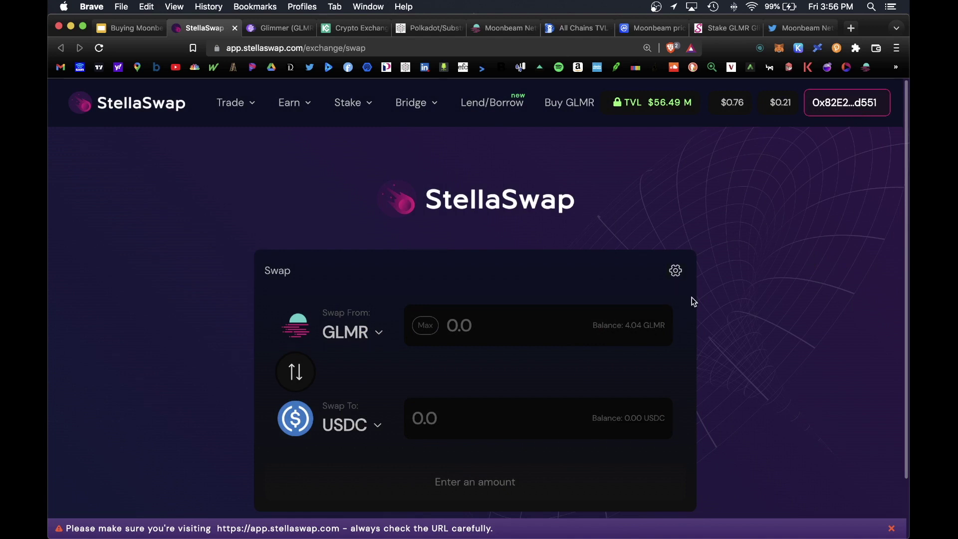
- Set up a StellaSwap swap from xcDOT to GLMR using the maximum available xcDOT balance
{"action": "scroll", "coordinate": [716, 300], "scroll_direction": "down", "scroll_amount": 3}
{"action": "left_click", "coordinate": [345, 267]}
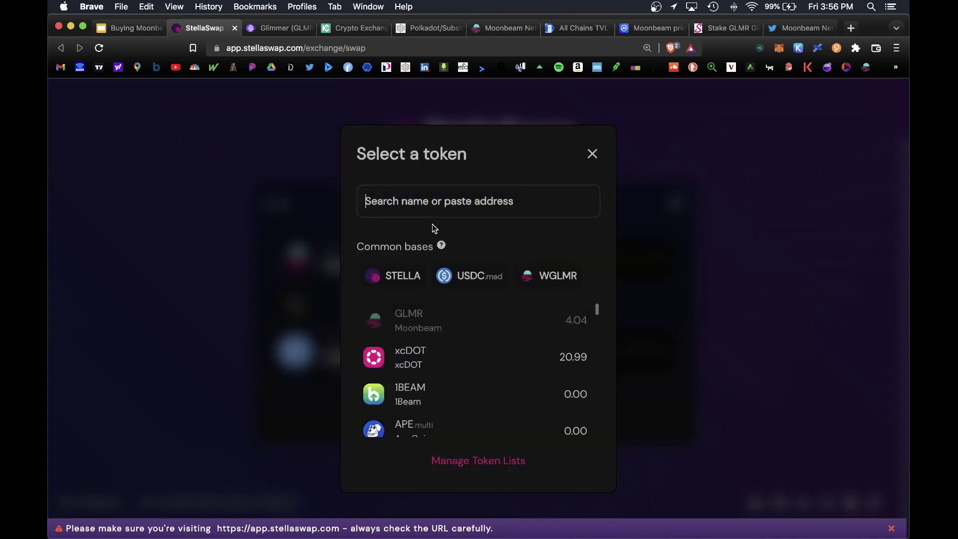
{"action": "left_click", "coordinate": [486, 366]}
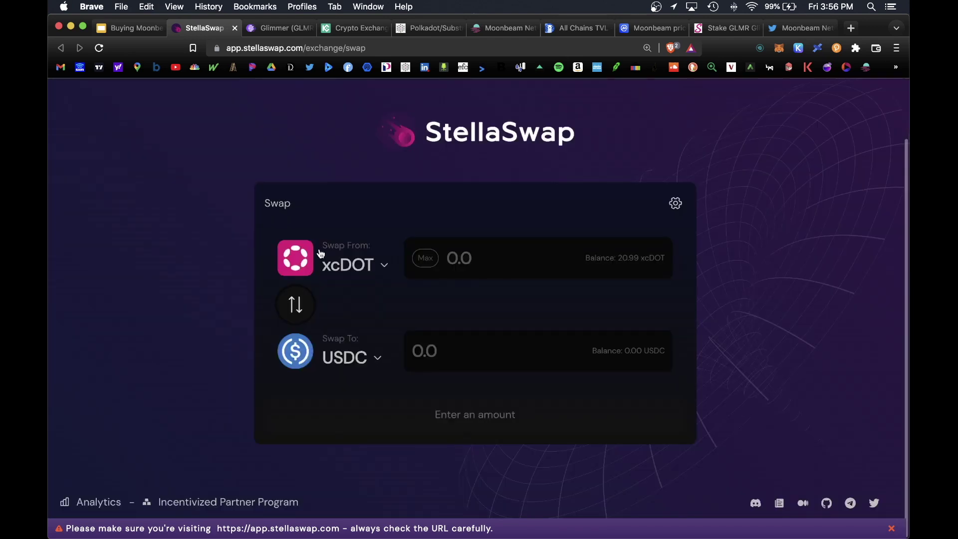
{"action": "left_click", "coordinate": [351, 366]}
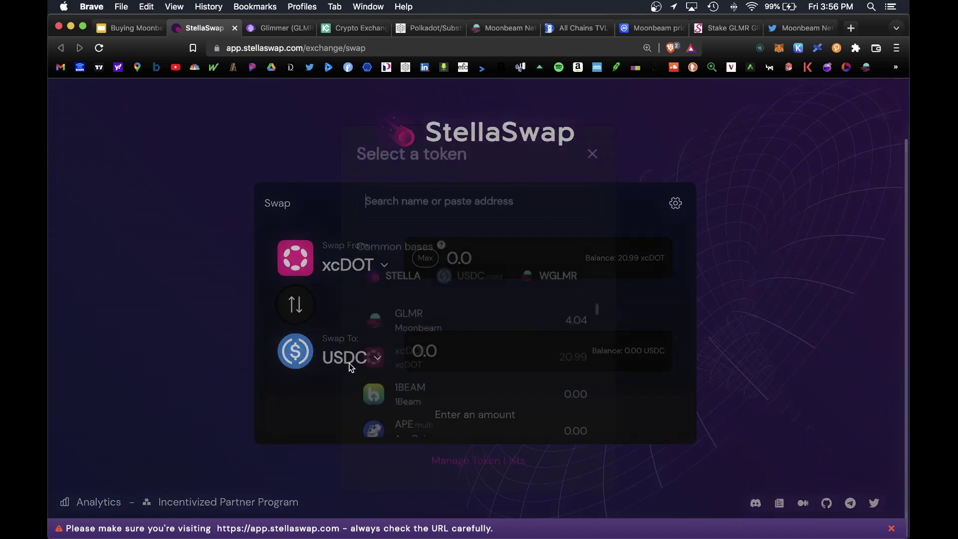
{"action": "left_click", "coordinate": [430, 323]}
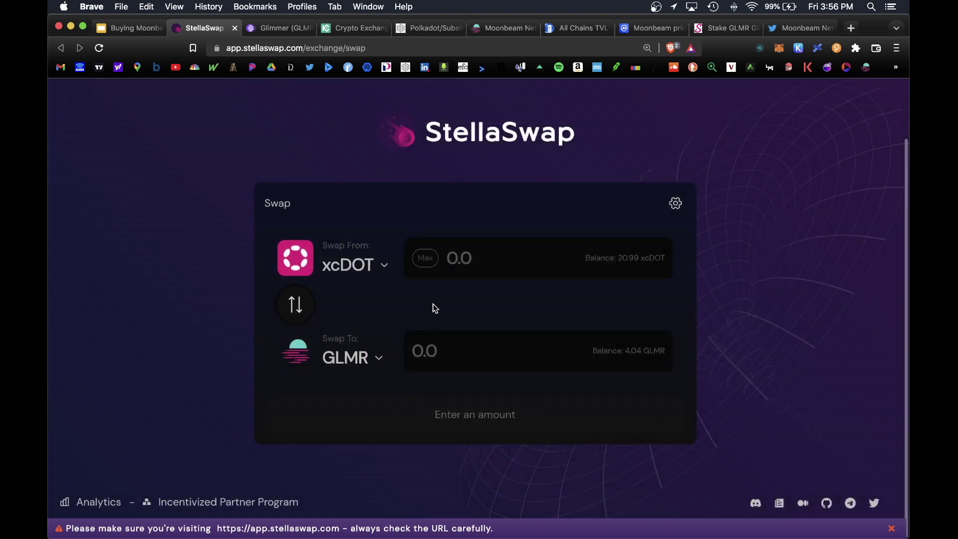
{"action": "left_click", "coordinate": [427, 260]}
{"action": "scroll", "coordinate": [593, 194], "scroll_direction": "down", "scroll_amount": 1}
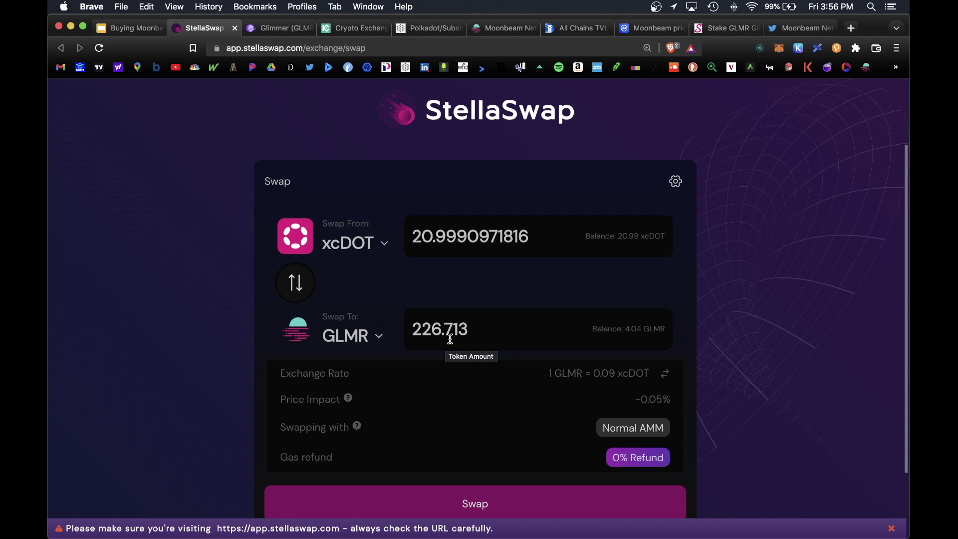
{"action": "scroll", "coordinate": [731, 368], "scroll_direction": "down", "scroll_amount": 1}
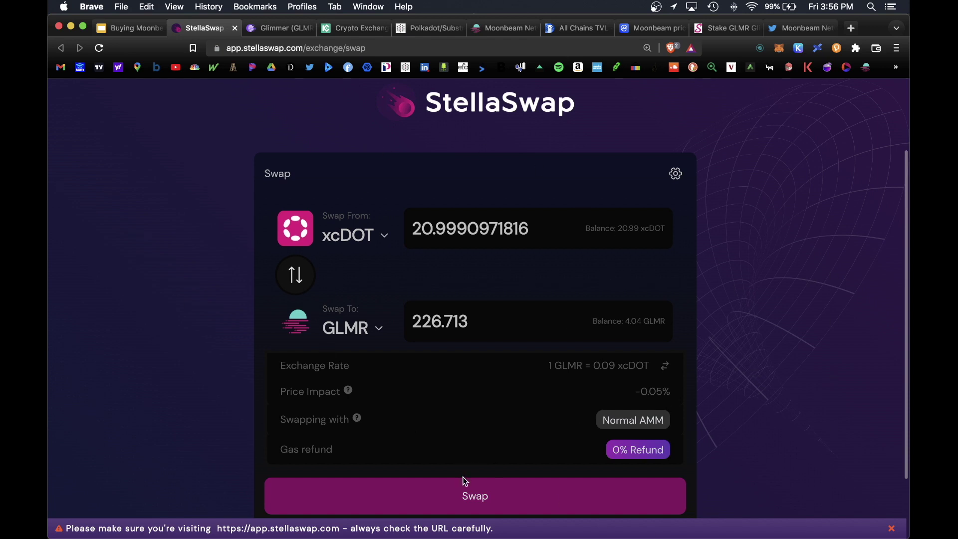
- Submit the xcDOT to GLMR swap, confirm its transaction in MetaMask, and check the wallet's asset balances
{"action": "left_click", "coordinate": [475, 496]}
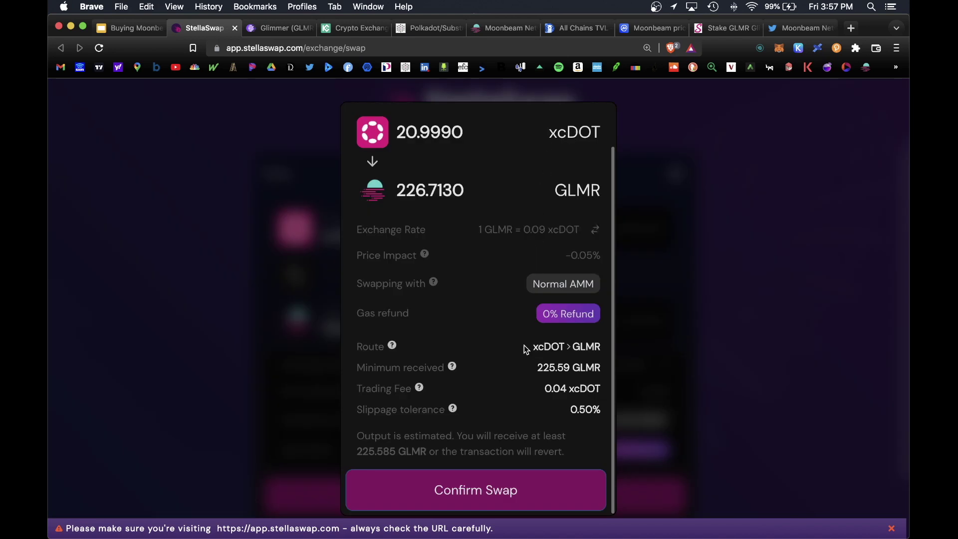
{"action": "left_click", "coordinate": [521, 497]}
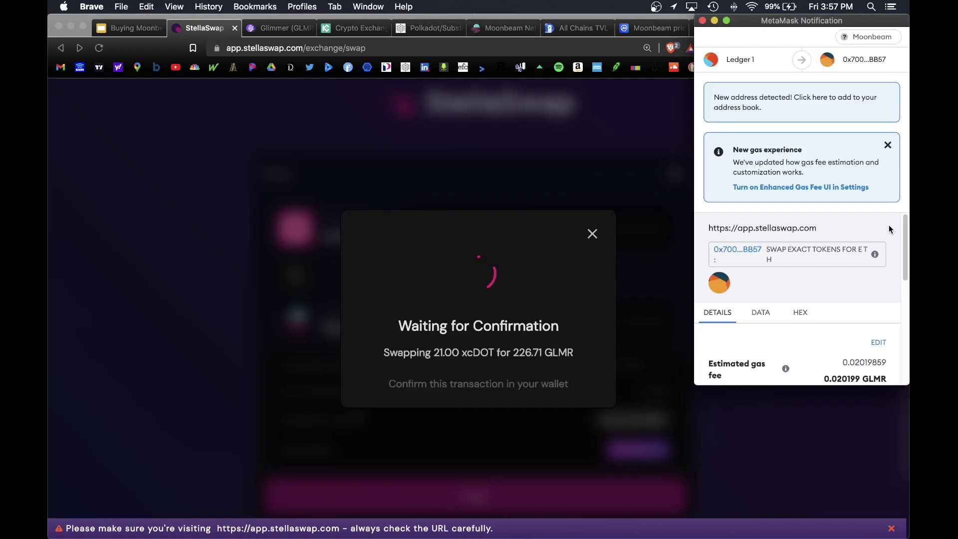
{"action": "scroll", "coordinate": [853, 231], "scroll_direction": "down", "scroll_amount": 5}
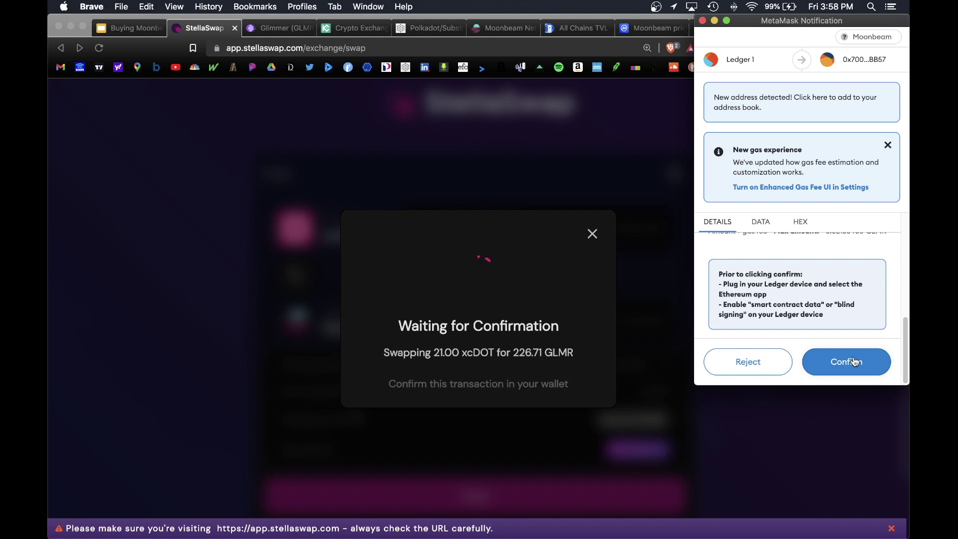
{"action": "left_click", "coordinate": [851, 361]}
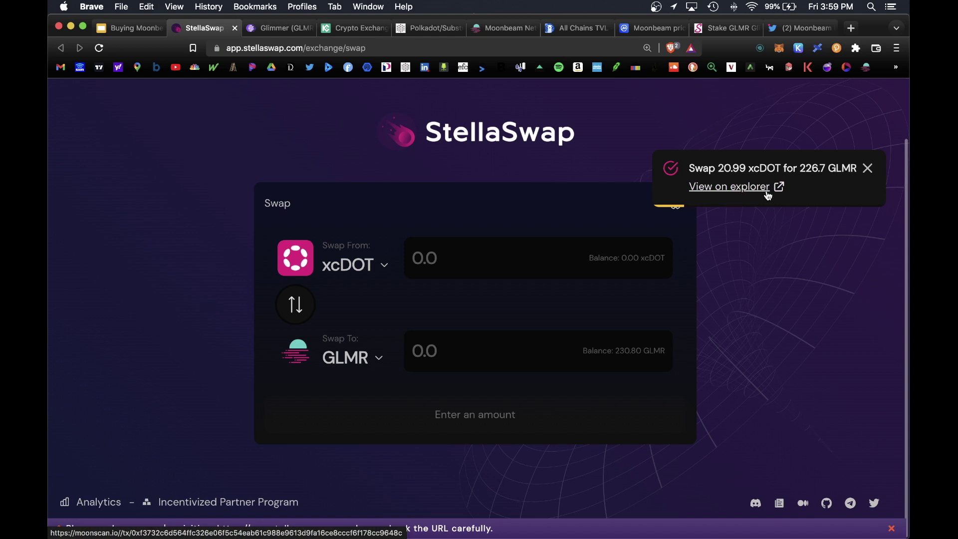
{"action": "left_click", "coordinate": [779, 48]}
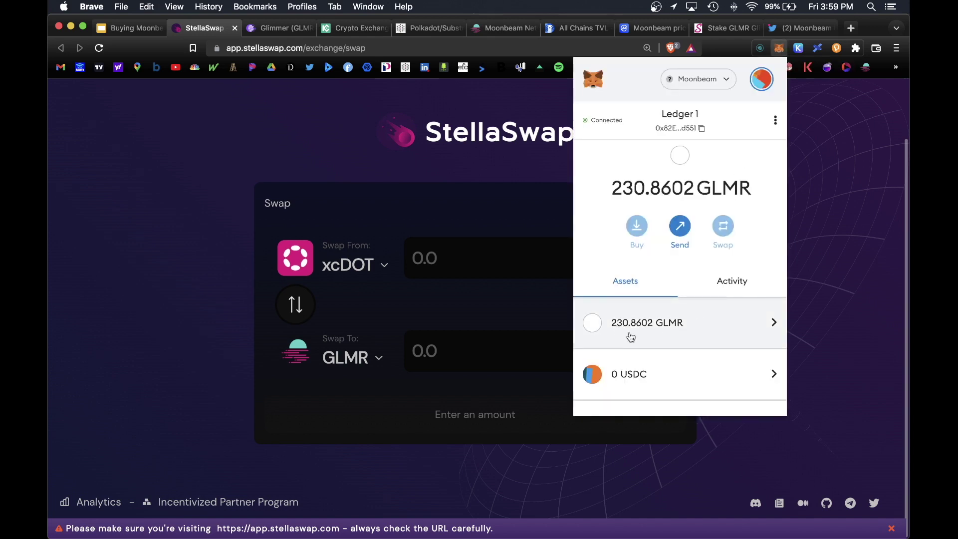
{"action": "scroll", "coordinate": [693, 336], "scroll_direction": "down", "scroll_amount": 3}
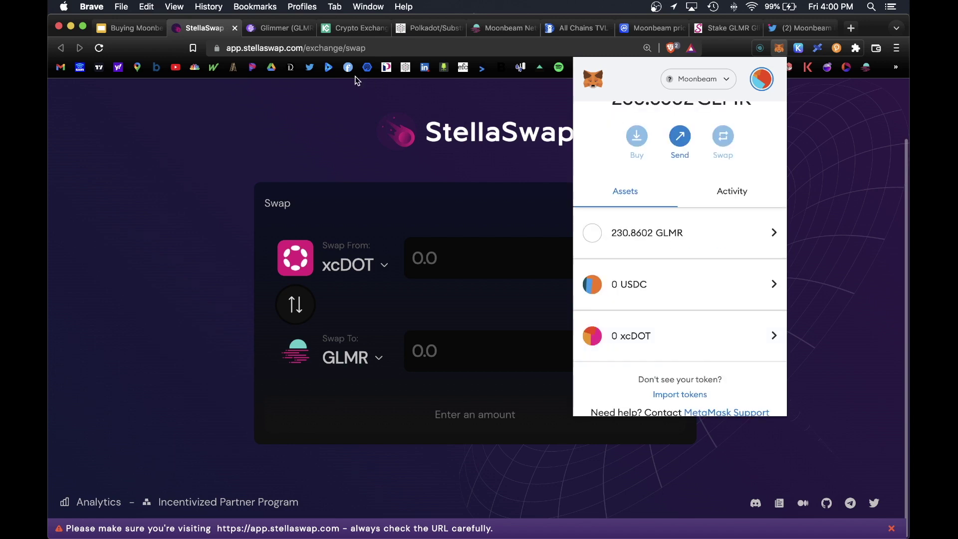
{"action": "left_click", "coordinate": [130, 28]}
{"action": "left_click_drag", "start_coordinate": [405, 438], "coordinate": [514, 419]}
{"action": "left_click_drag", "start_coordinate": [224, 428], "coordinate": [343, 429]}
{"action": "left_click_drag", "start_coordinate": [172, 443], "coordinate": [551, 442]}
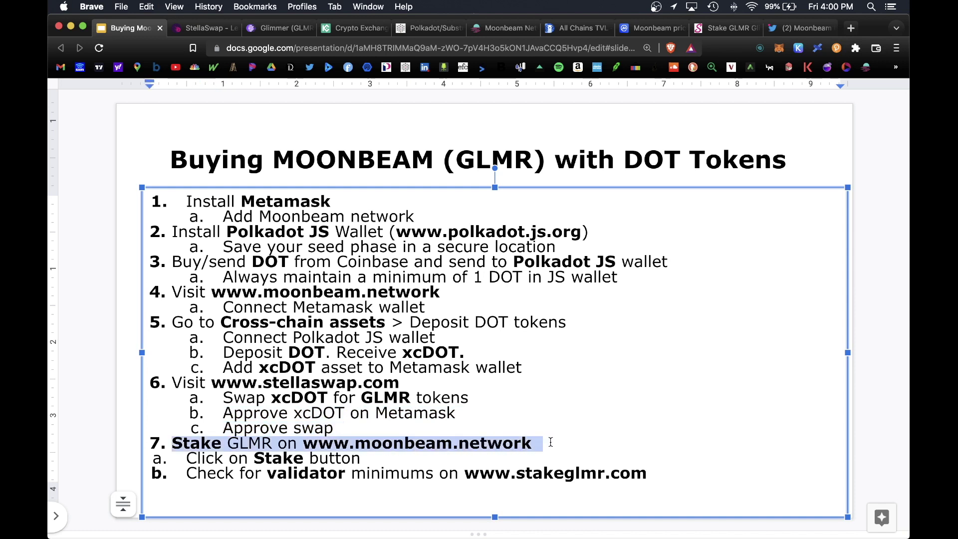
- Launch the Moonbeam app from moonbeam.network and go to its Staking Delegations section
{"action": "key", "text": "super+6"}
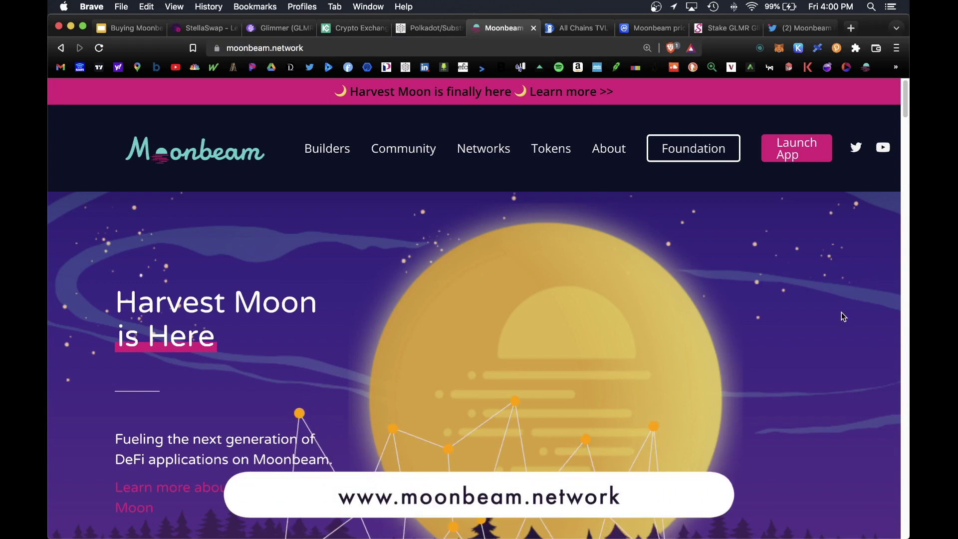
{"action": "left_click", "coordinate": [798, 150]}
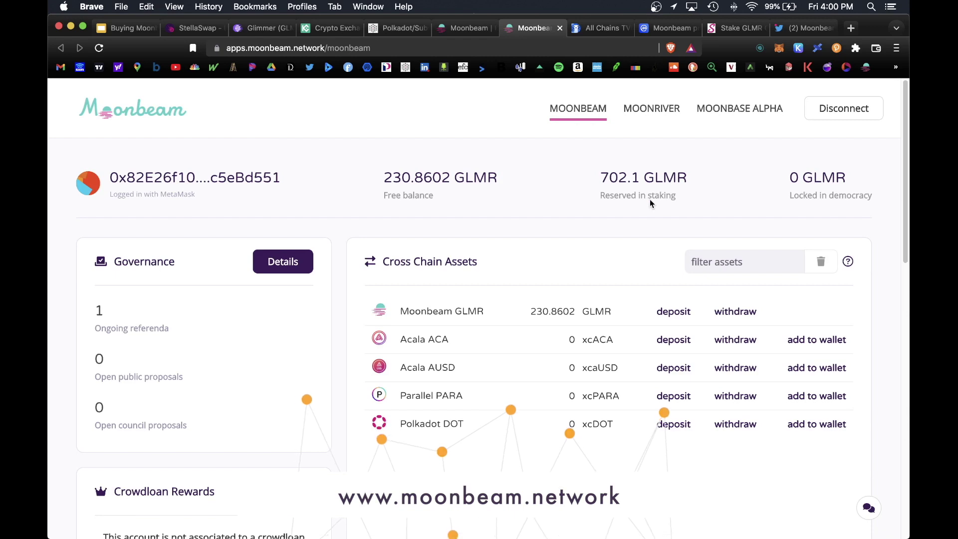
{"action": "scroll", "coordinate": [719, 313], "scroll_direction": "down", "scroll_amount": 7}
{"action": "scroll", "coordinate": [719, 313], "scroll_direction": "down", "scroll_amount": 4}
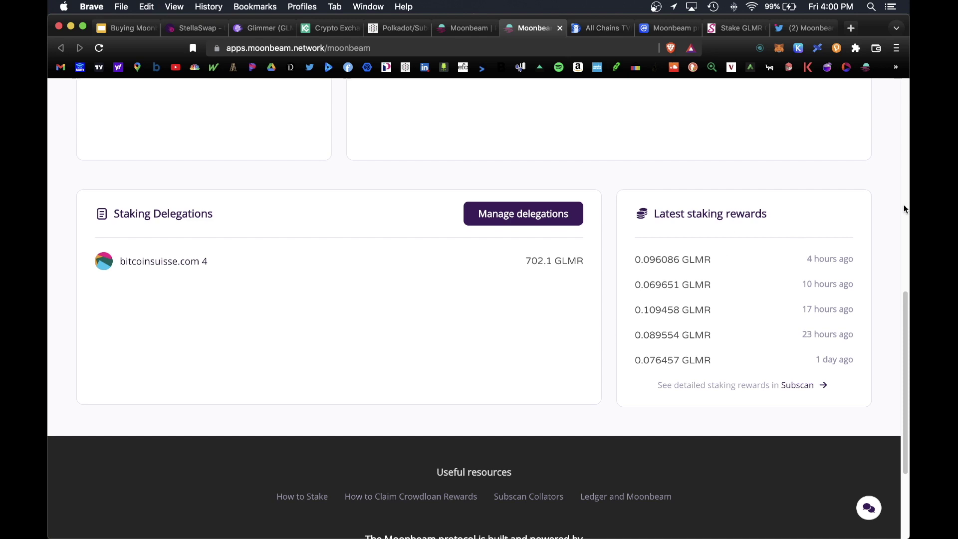
{"action": "key", "text": "super+1"}
{"action": "left_click", "coordinate": [360, 458]}
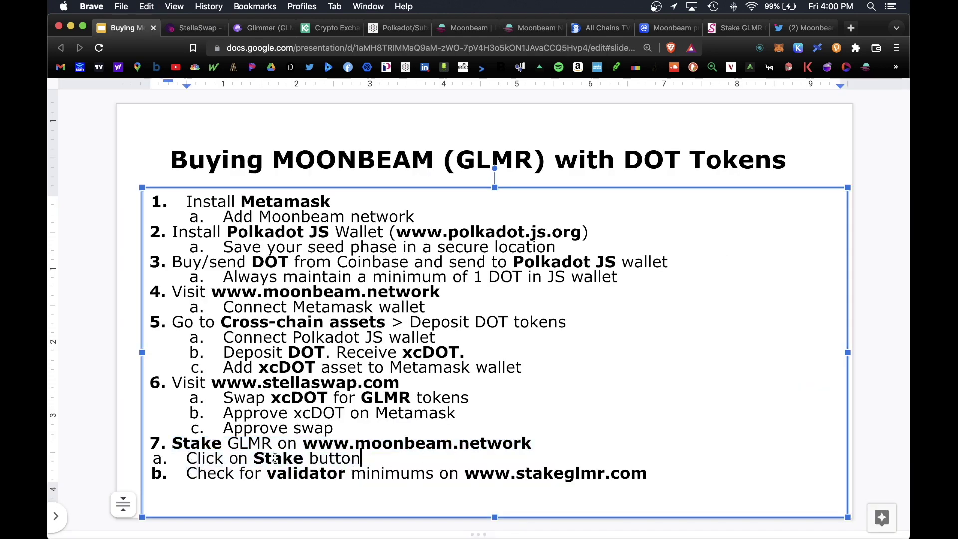
{"action": "left_click_drag", "start_coordinate": [185, 475], "coordinate": [647, 480]}
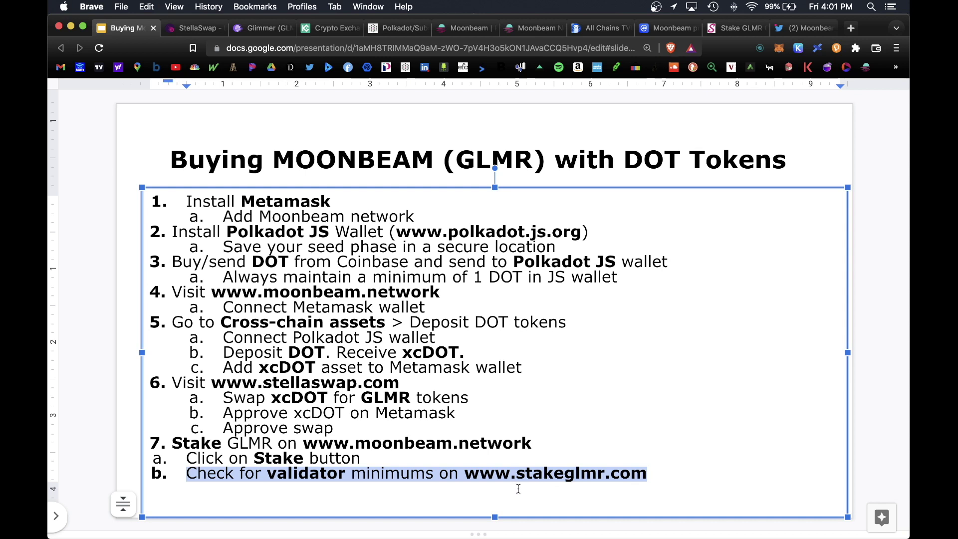
{"action": "left_click", "coordinate": [479, 495]}
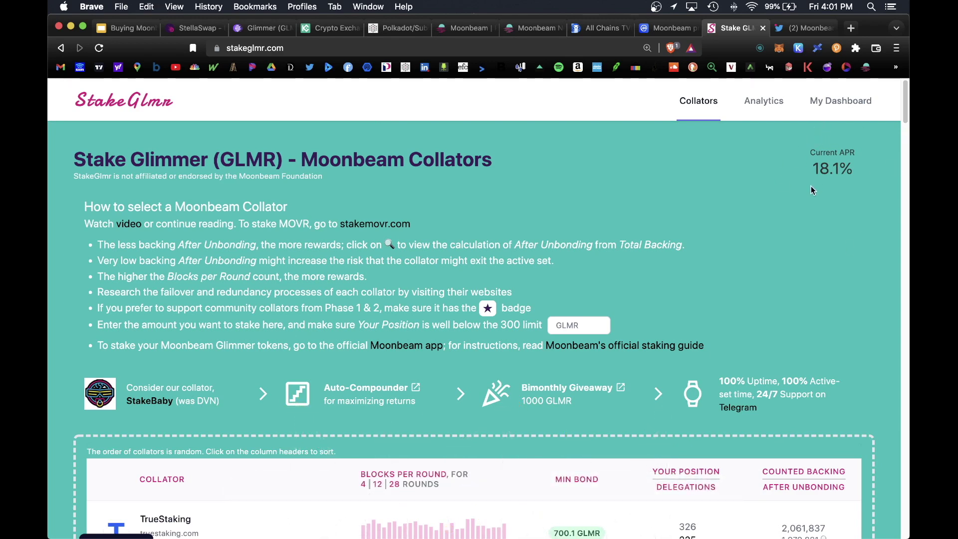
- On stakeglmr.com, sort the Moonbeam collators by minimum bond from lowest to highest and examine their bond amounts and delegations
{"action": "scroll", "coordinate": [666, 235], "scroll_direction": "down", "scroll_amount": 3}
{"action": "scroll", "coordinate": [667, 234], "scroll_direction": "down", "scroll_amount": 5}
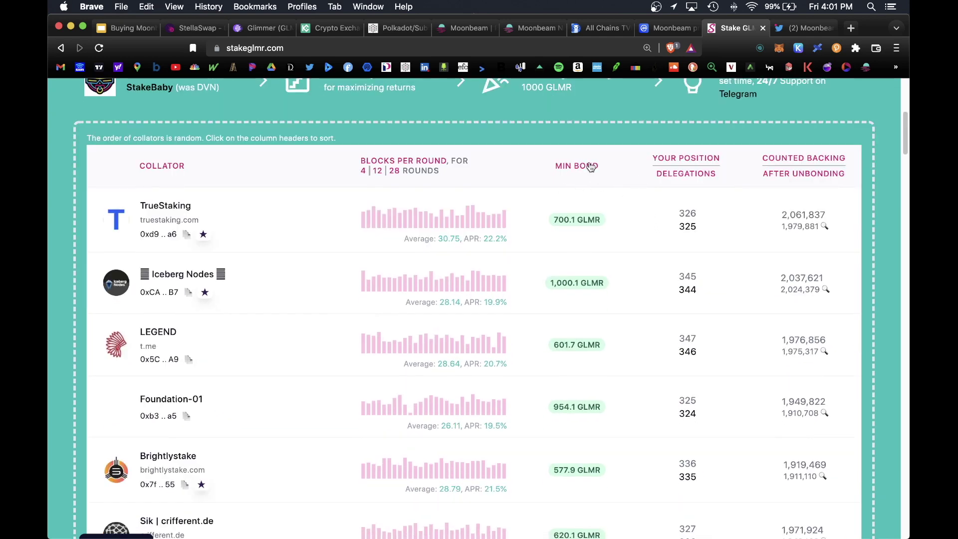
{"action": "left_click", "coordinate": [583, 166]}
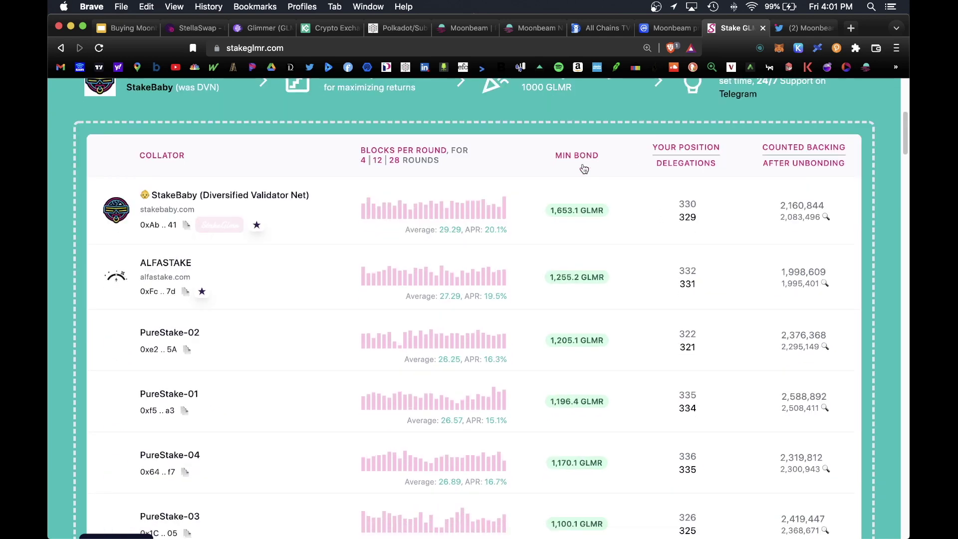
{"action": "left_click", "coordinate": [591, 170]}
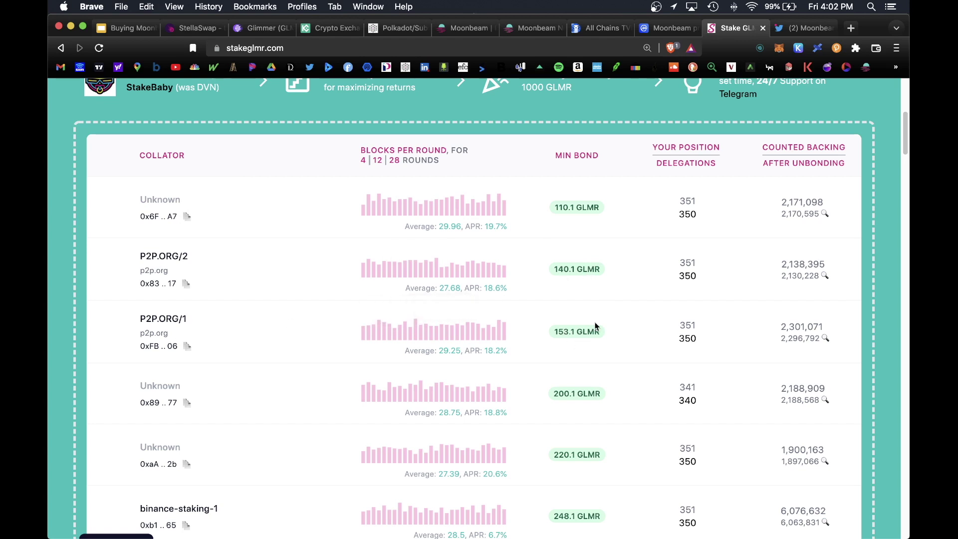
{"action": "scroll", "coordinate": [614, 294], "scroll_direction": "down", "scroll_amount": 7}
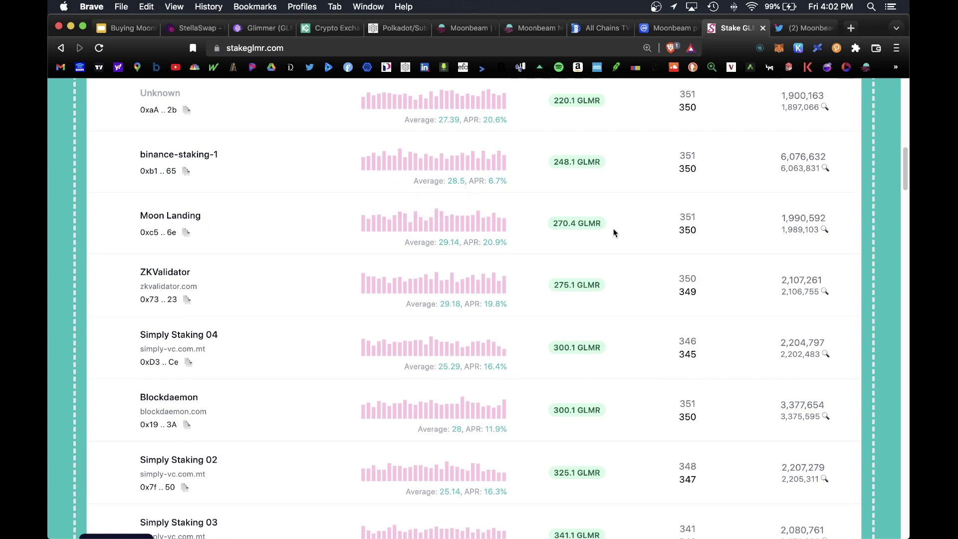
{"action": "scroll", "coordinate": [615, 239], "scroll_direction": "down", "scroll_amount": 6}
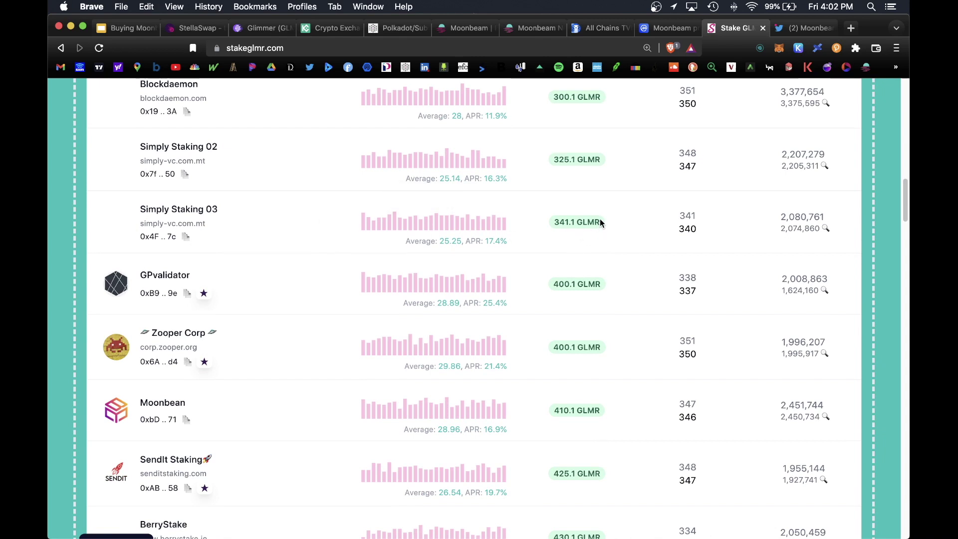
{"action": "scroll", "coordinate": [638, 261], "scroll_direction": "down", "scroll_amount": 7}
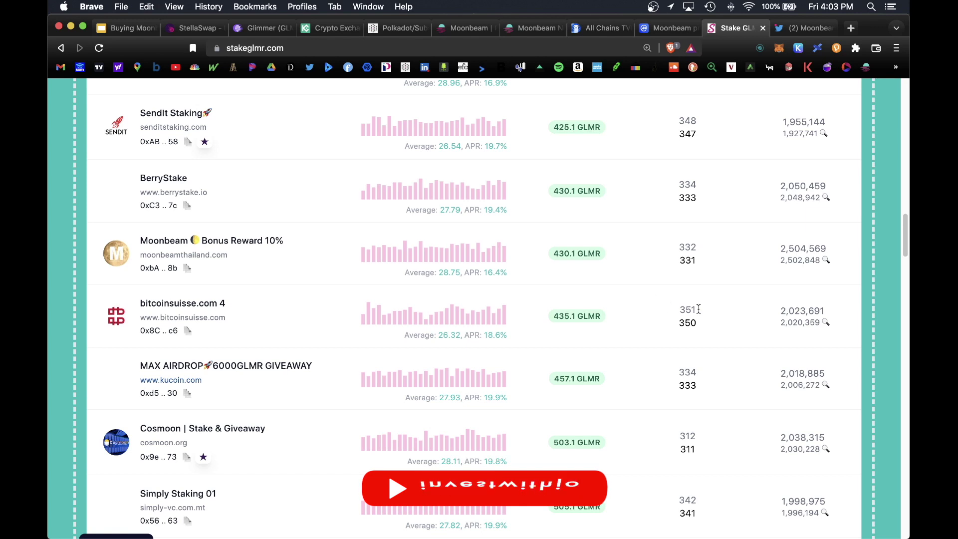
- Switch to the Moonbeam app's delegation management and open the form for bonding more GLMR to bitcoinsuisse.com 4
{"action": "key", "text": "super+7"}
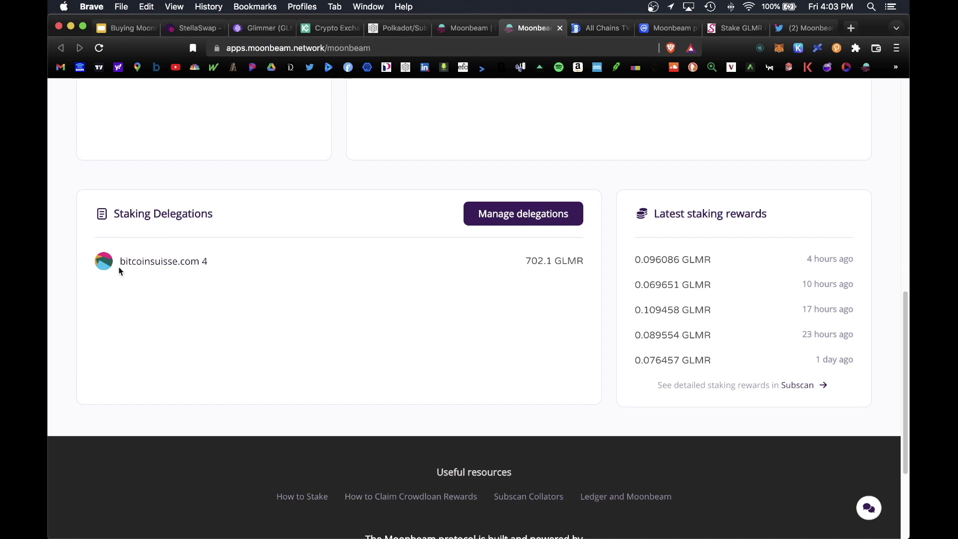
{"action": "mouse_move", "coordinate": [117, 269]}
{"action": "left_click", "coordinate": [562, 220]}
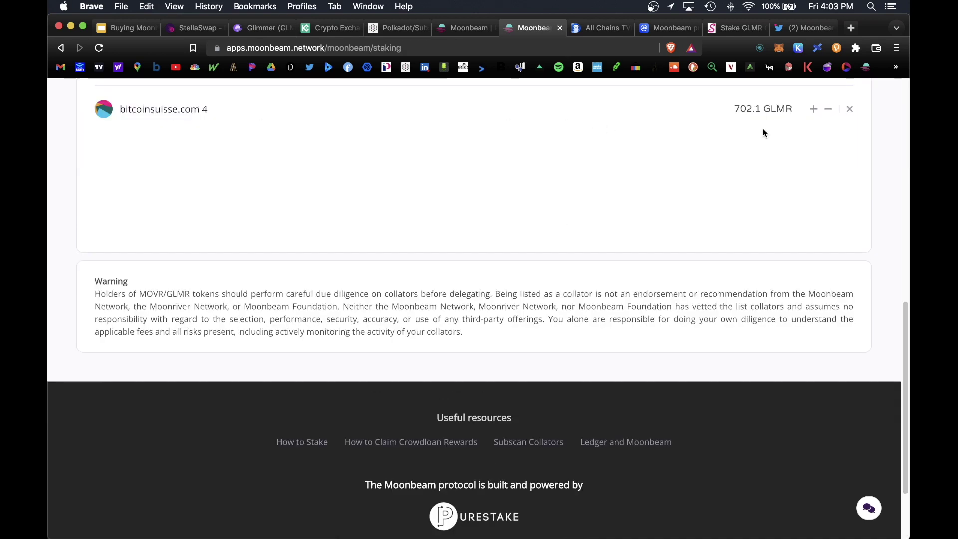
{"action": "left_click", "coordinate": [813, 110]}
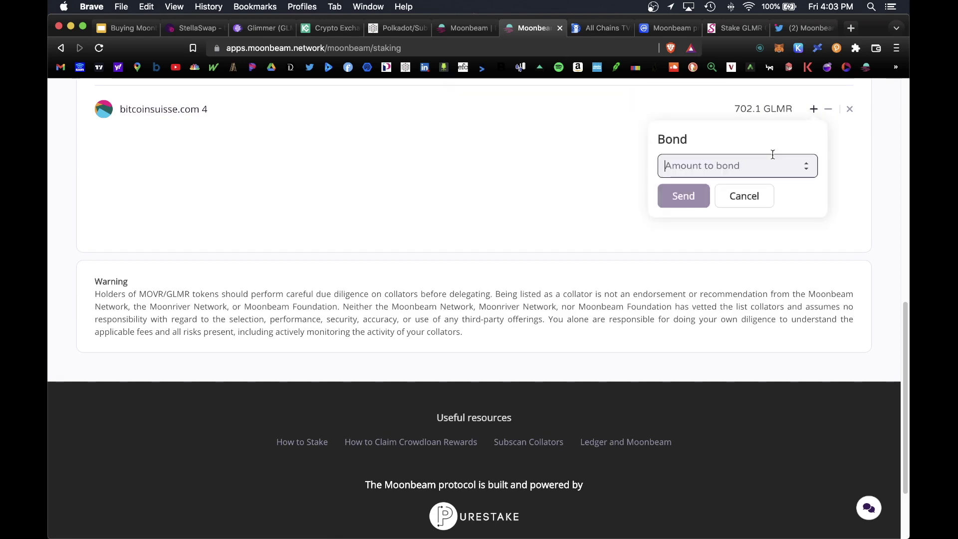
- Bond an additional 230 GLMR from the free balance to the bitcoinsuisse.com 4 collator and highlight its updated delegation amount
{"action": "scroll", "coordinate": [551, 302], "scroll_direction": "up", "scroll_amount": 8}
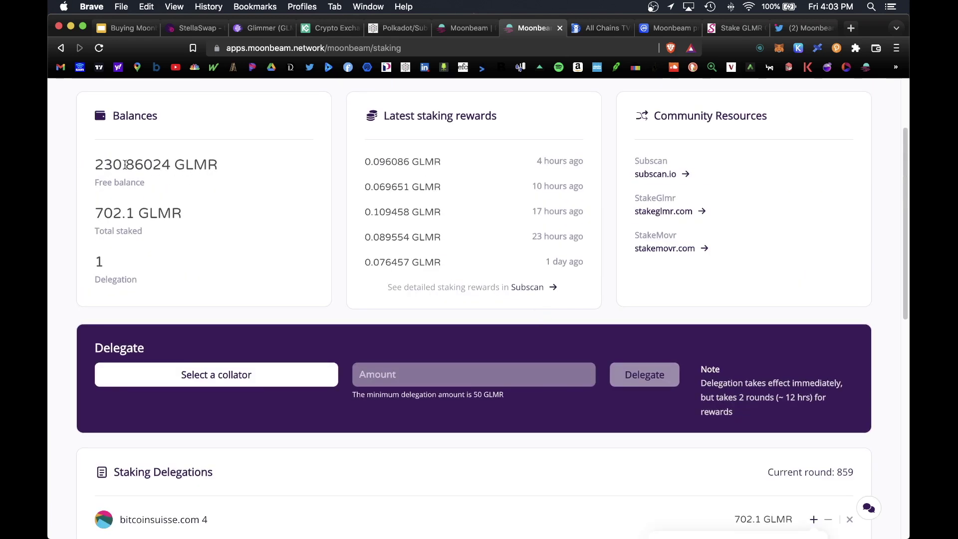
{"action": "left_click_drag", "start_coordinate": [95, 165], "coordinate": [257, 170]}
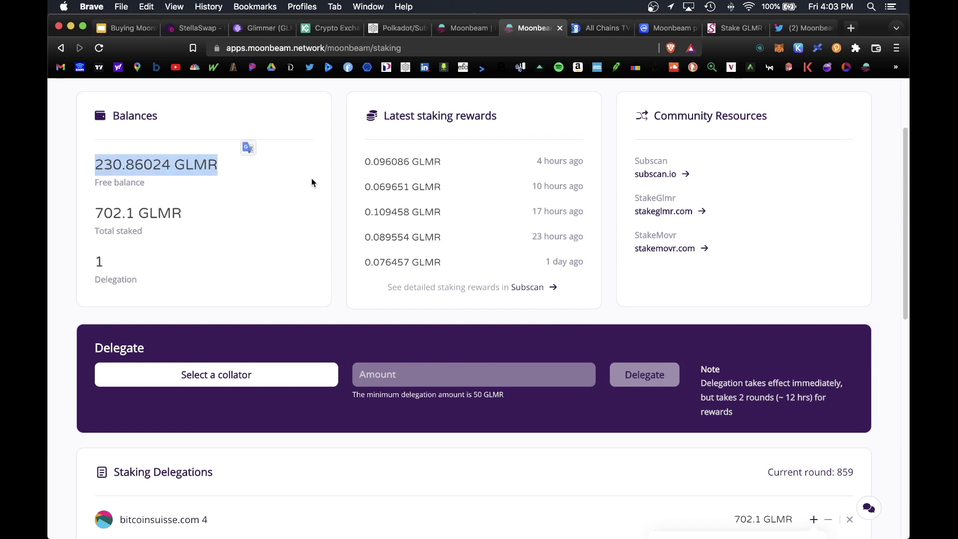
{"action": "scroll", "coordinate": [400, 231], "scroll_direction": "down", "scroll_amount": 5}
{"action": "left_click", "coordinate": [694, 331]}
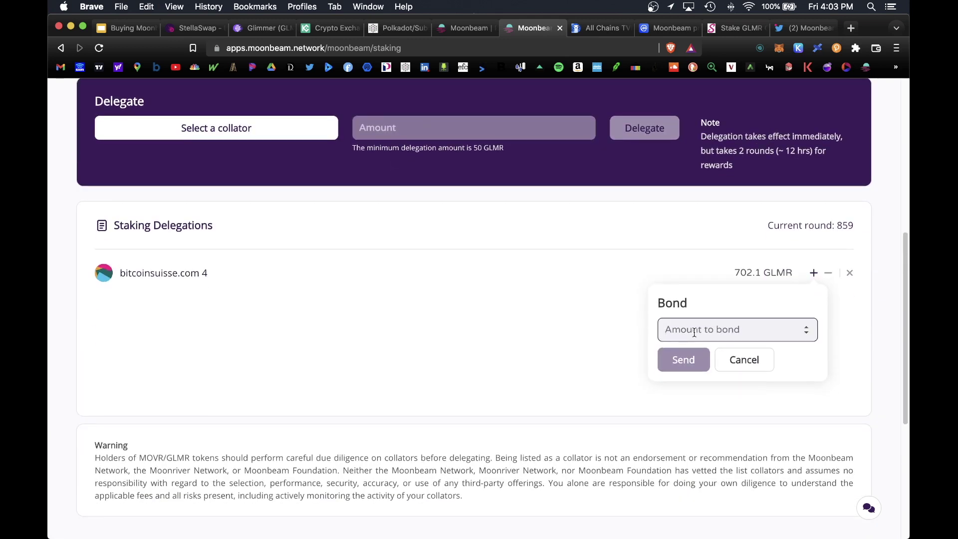
{"action": "type", "text": "230"}
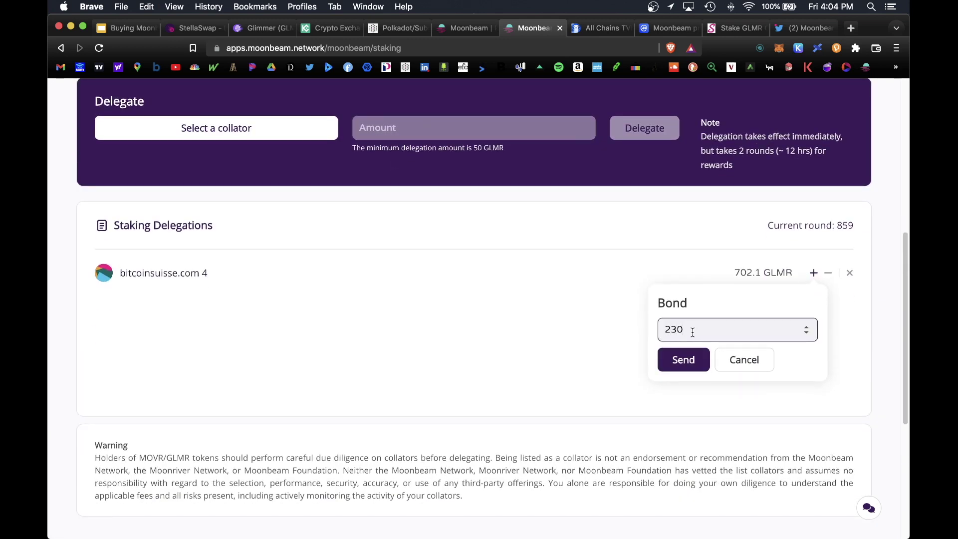
{"action": "left_click", "coordinate": [689, 360]}
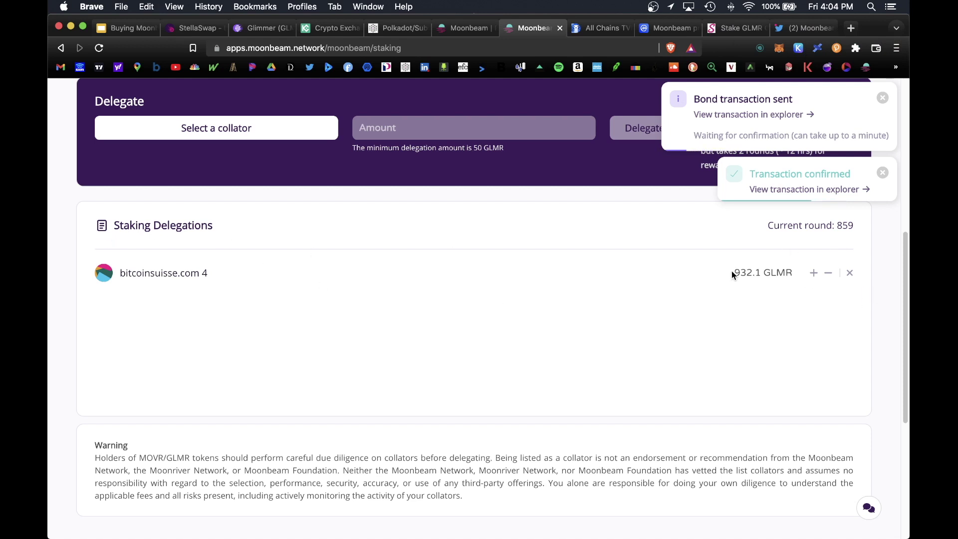
{"action": "left_click_drag", "start_coordinate": [731, 270], "coordinate": [792, 273]}
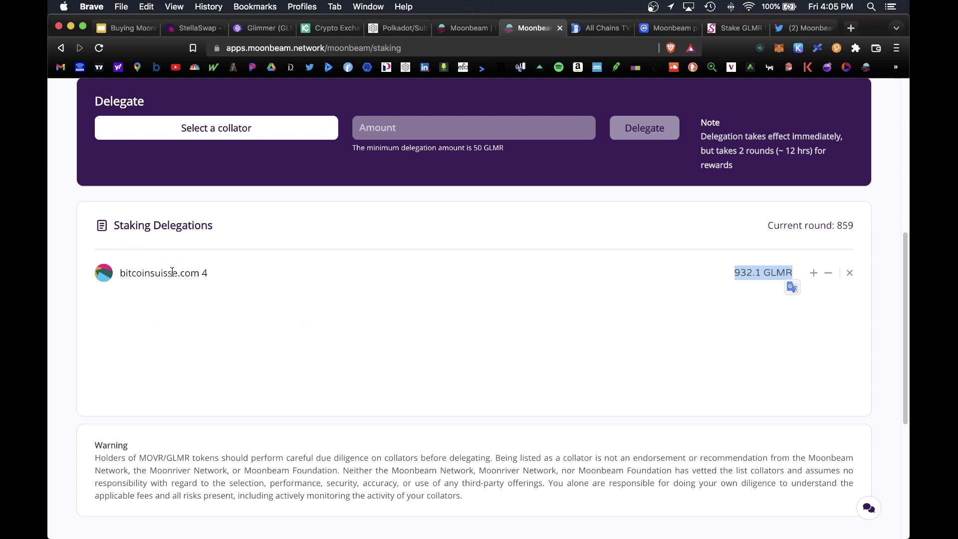
{"action": "mouse_move", "coordinate": [167, 276]}
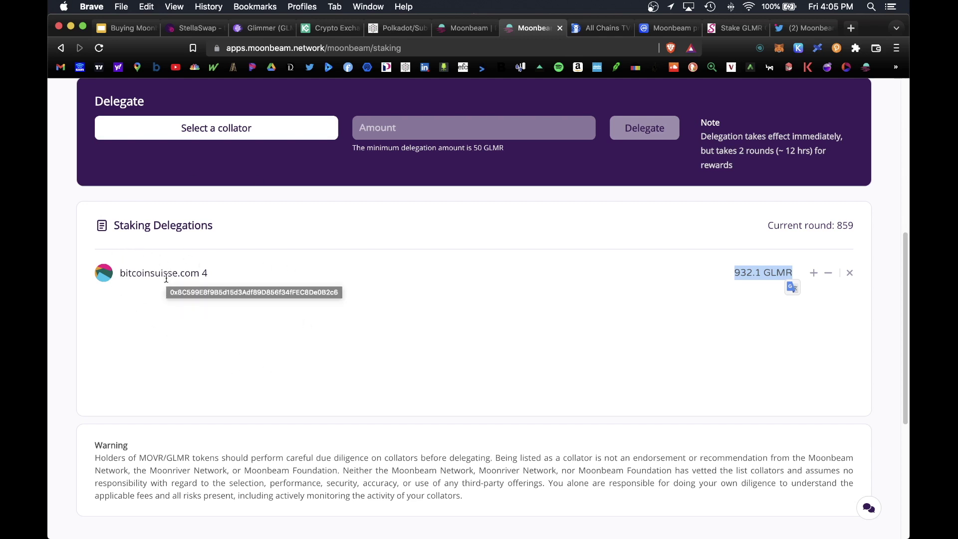
- Review the supporting pages: the Moonbeam homepage, the Glimmer (GLMR) token page, Polkadot's market data on CoinMarketCap, and the StellaSwap homepage
{"action": "key", "text": "super+1"}
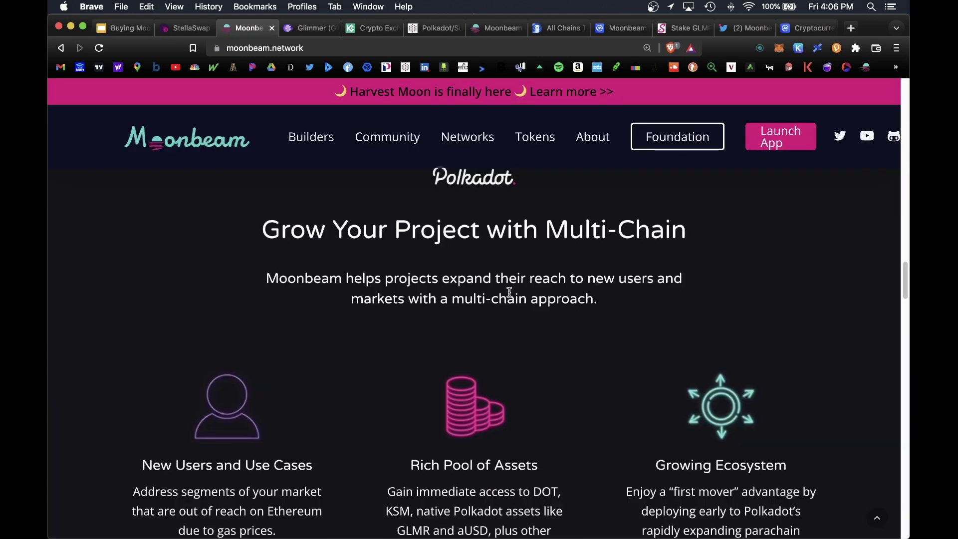
{"action": "left_click", "coordinate": [309, 30]}
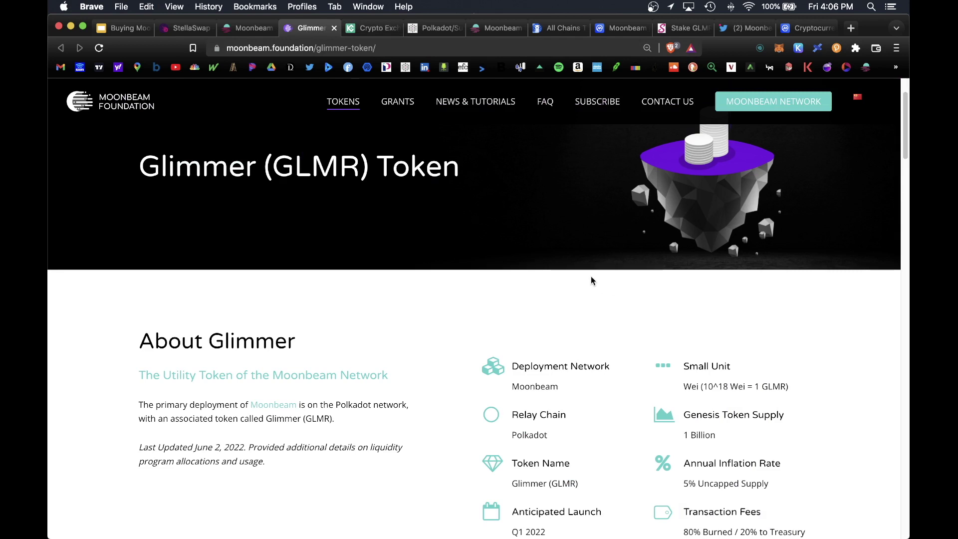
{"action": "left_click", "coordinate": [791, 31]}
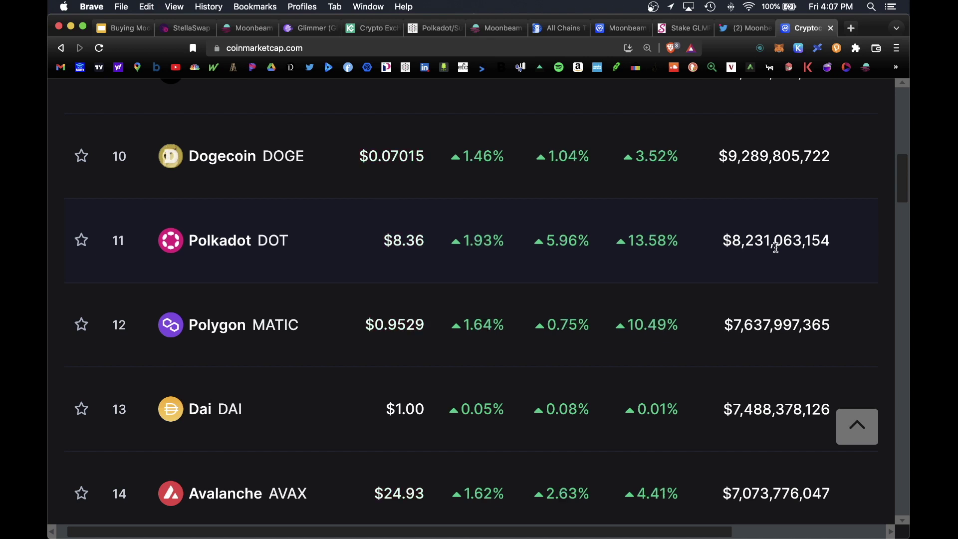
{"action": "key", "text": "ctrl+shift+Tab"}
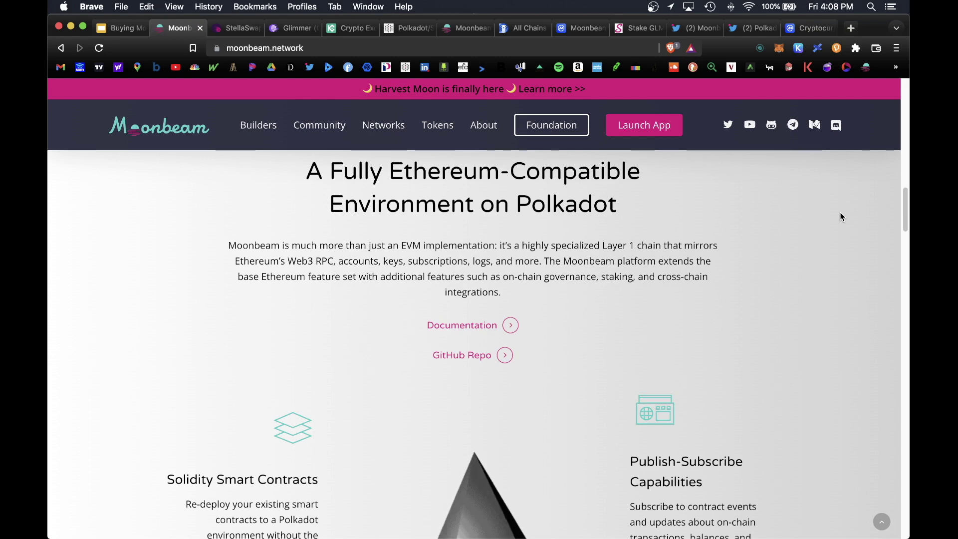
{"action": "left_click", "coordinate": [249, 31]}
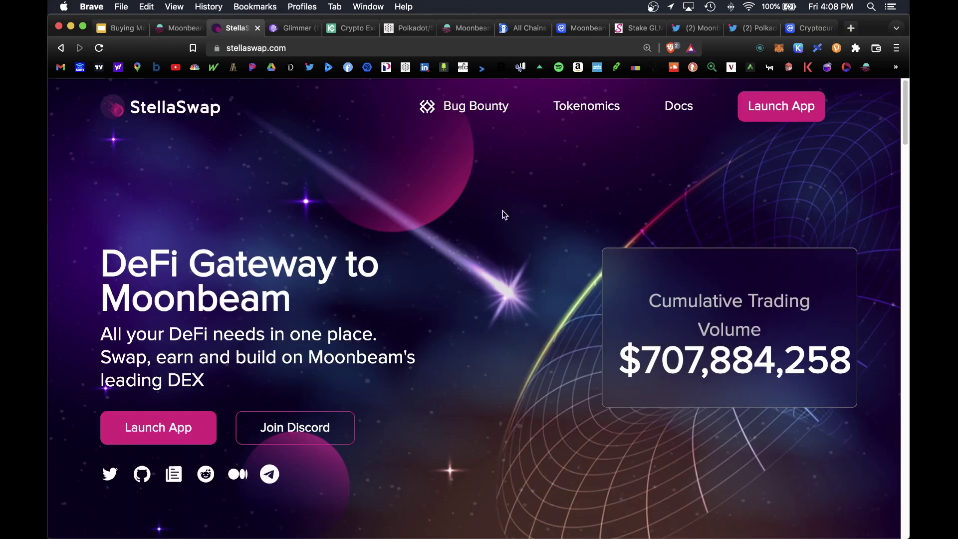